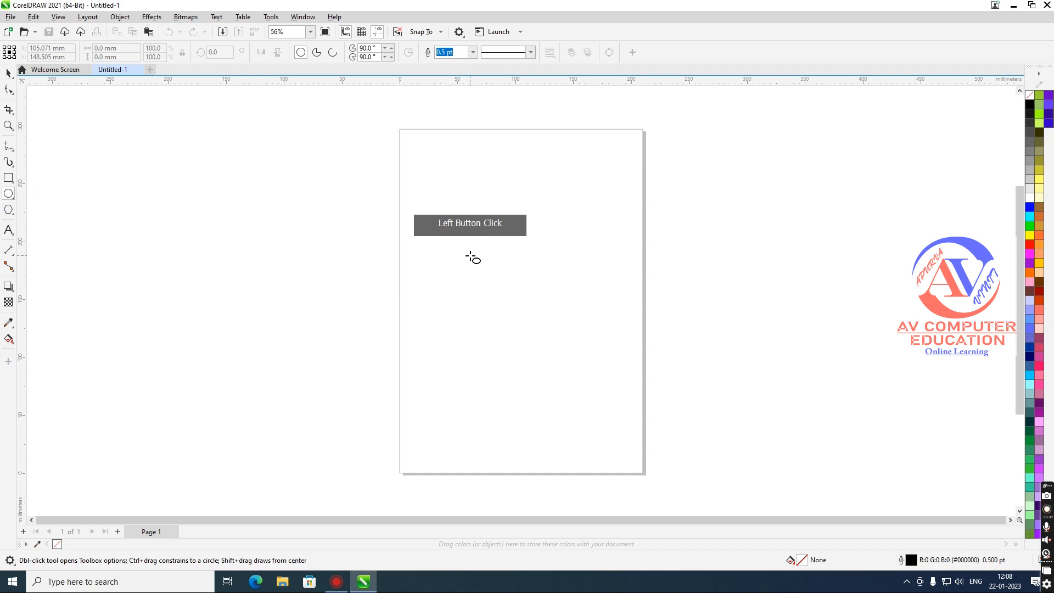
Step: Draw a vertical ellipse about 68 mm wide and 126 mm high on the page and set its rotation to 30°
{"action": "left_click_drag", "start_coordinate": [461, 225], "coordinate": [540, 371]}
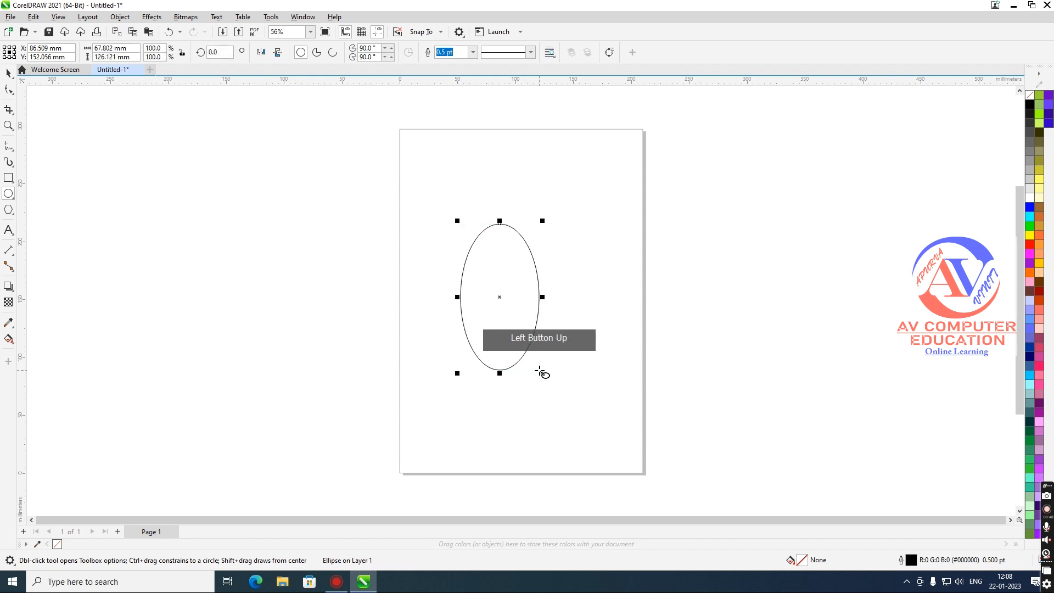
{"action": "left_click", "coordinate": [227, 53]}
{"action": "type", "text": "30"}
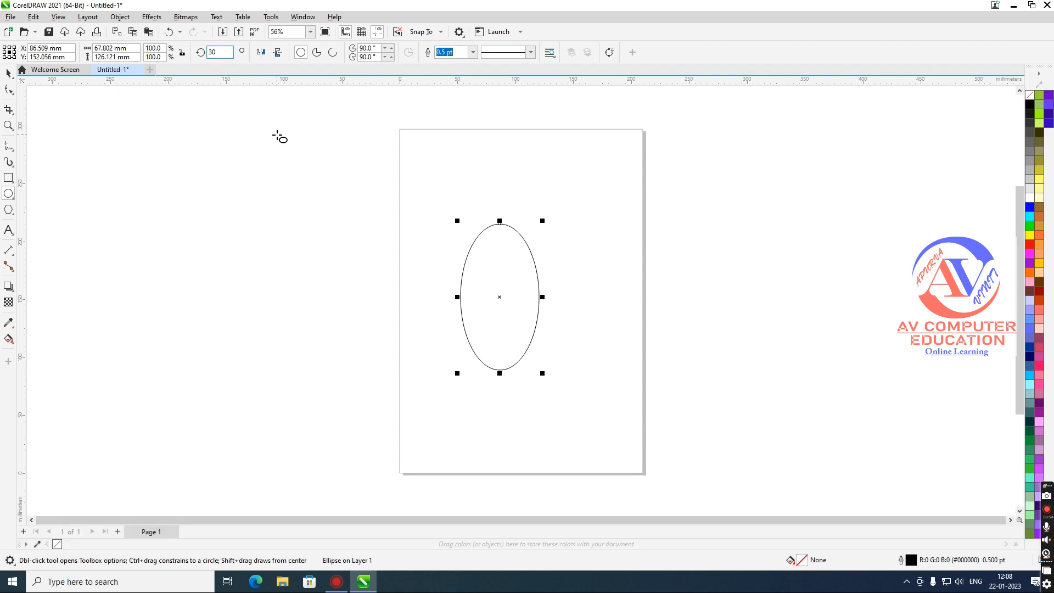
{"action": "key", "text": "Return"}
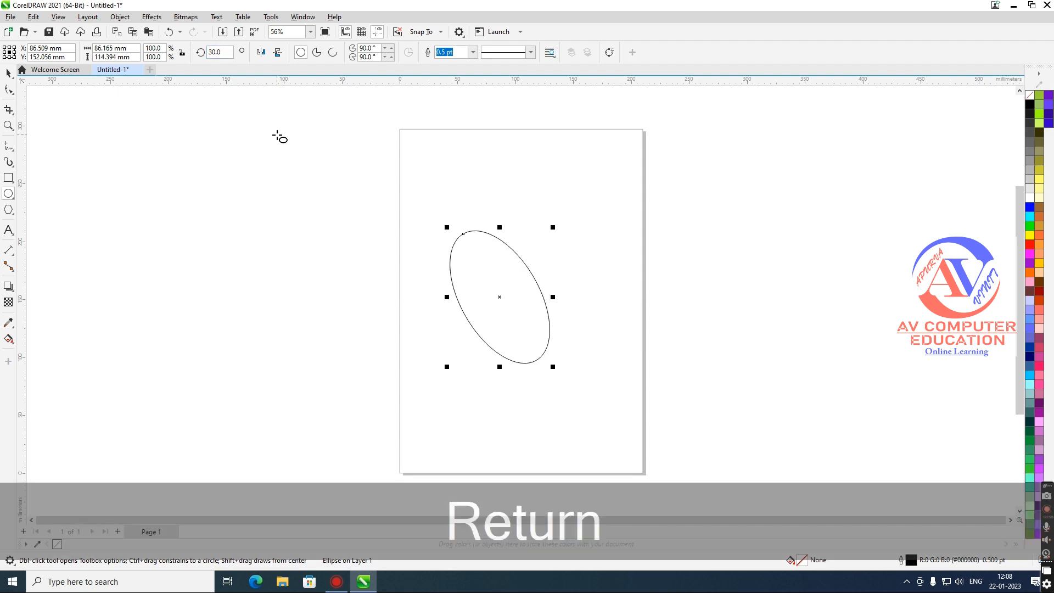
Step: Move the tilted ellipse up and to the right, and place a duplicate of it to its left
{"action": "left_click", "coordinate": [9, 73]}
{"action": "left_click_drag", "start_coordinate": [489, 301], "coordinate": [552, 277]}
{"action": "key", "text": "ctrl+d"}
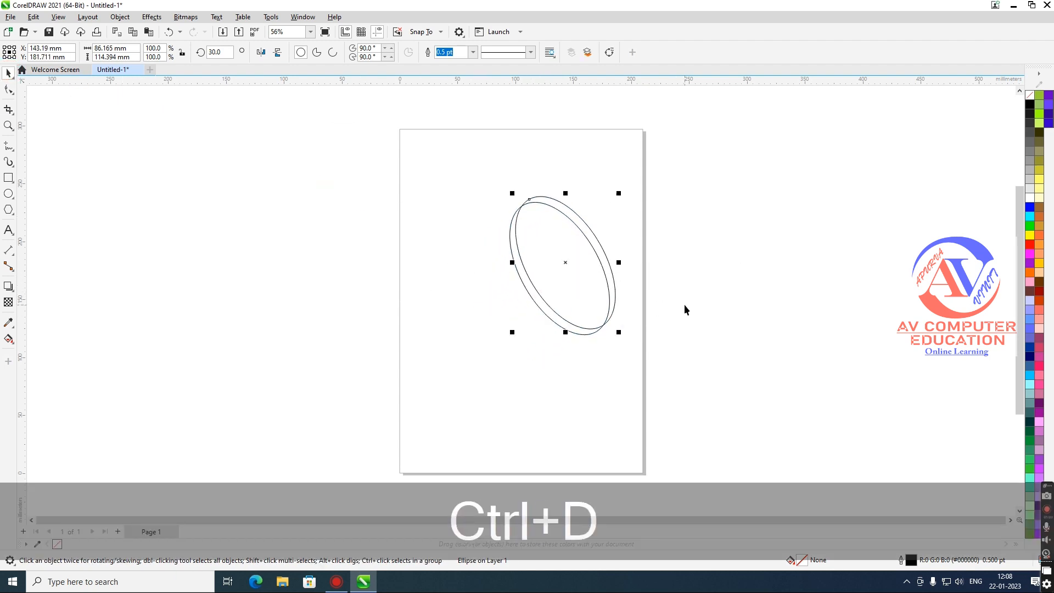
{"action": "left_click_drag", "start_coordinate": [583, 273], "coordinate": [510, 303]}
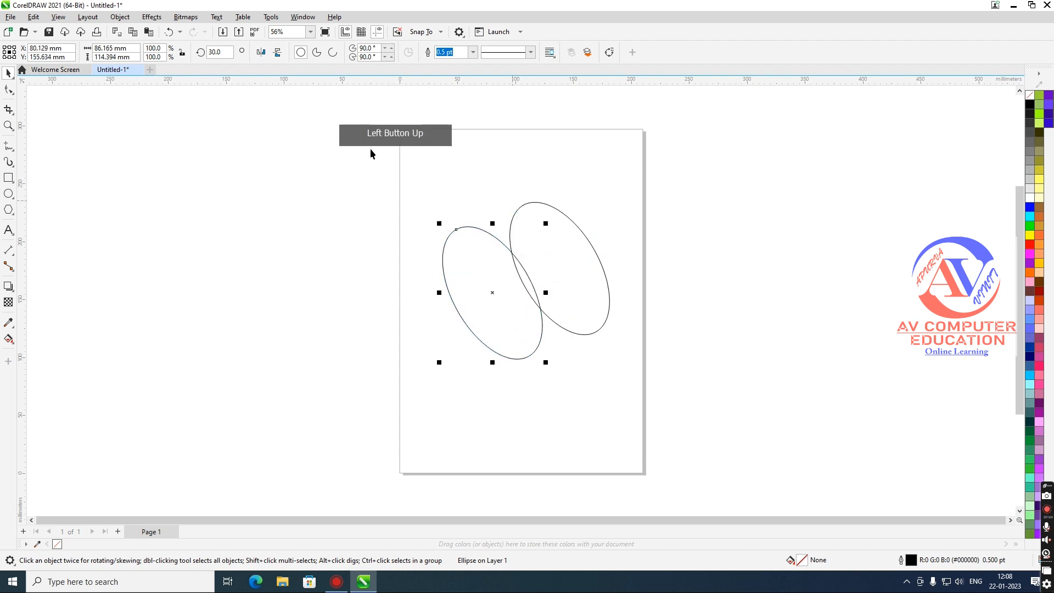
Step: Set the rotation of the duplicated ellipse to 150° so that it mirrors the other one
{"action": "left_click", "coordinate": [220, 52]}
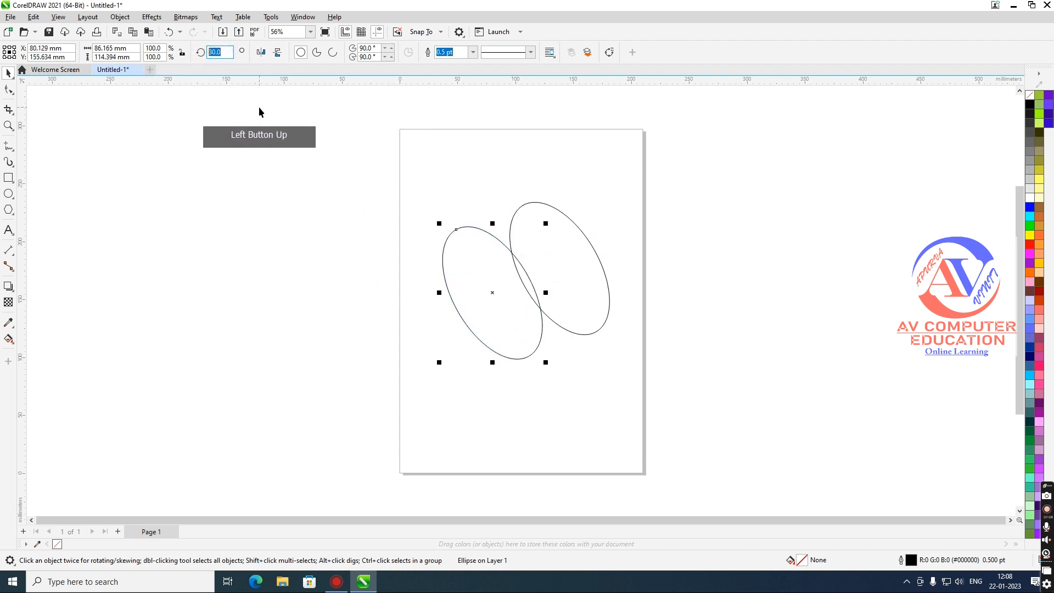
{"action": "type", "text": "150"}
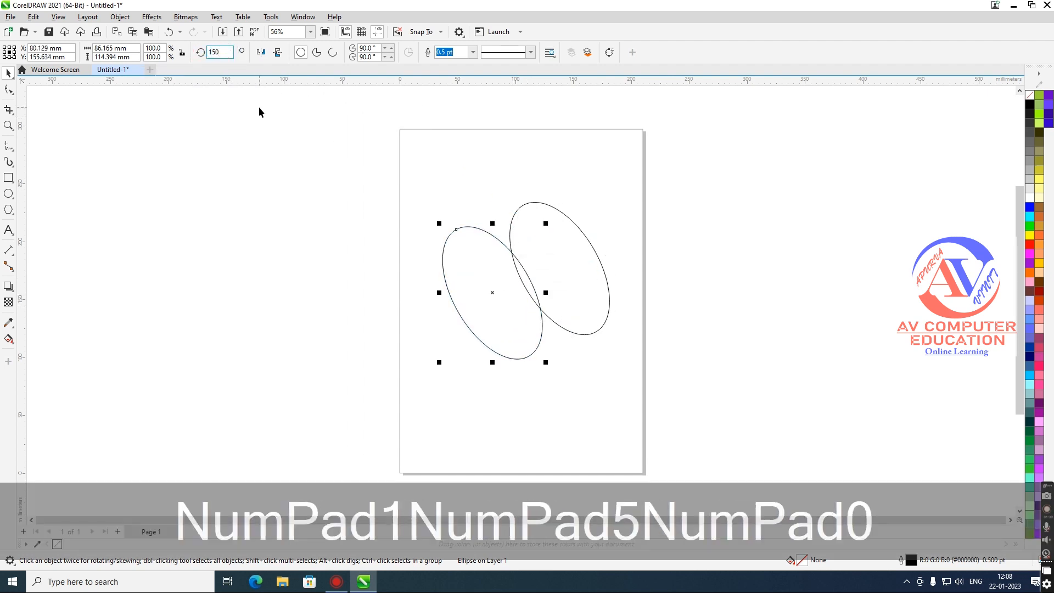
{"action": "key", "text": "Return"}
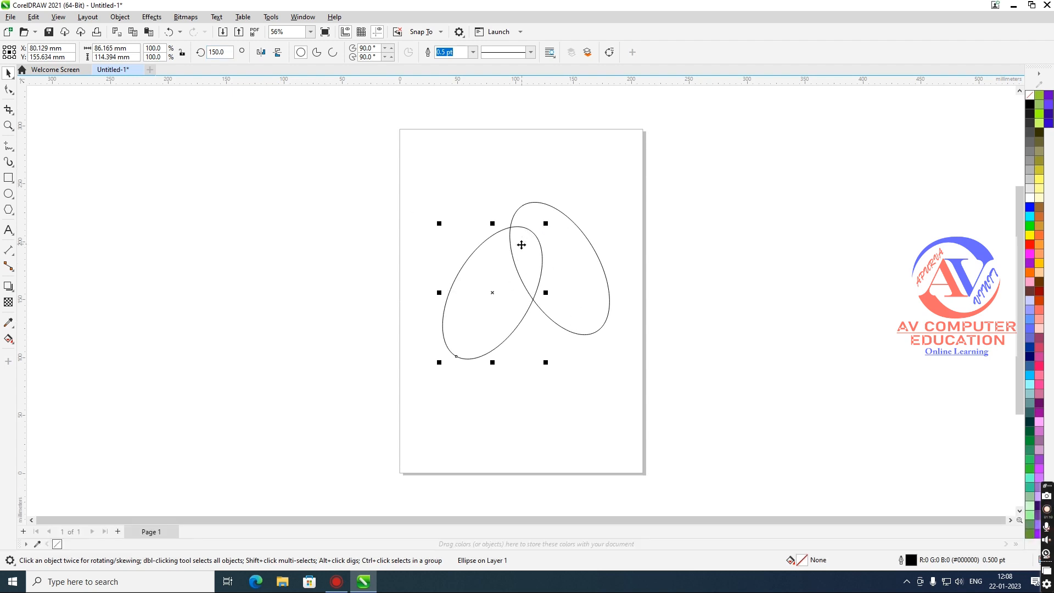
Step: Move and nudge the 150° ellipse until its upper end lines up exactly with the upper end of the other ellipse
{"action": "left_click_drag", "start_coordinate": [504, 260], "coordinate": [529, 228]}
{"action": "scroll", "coordinate": [528, 228], "scroll_direction": "up", "scroll_amount": 5}
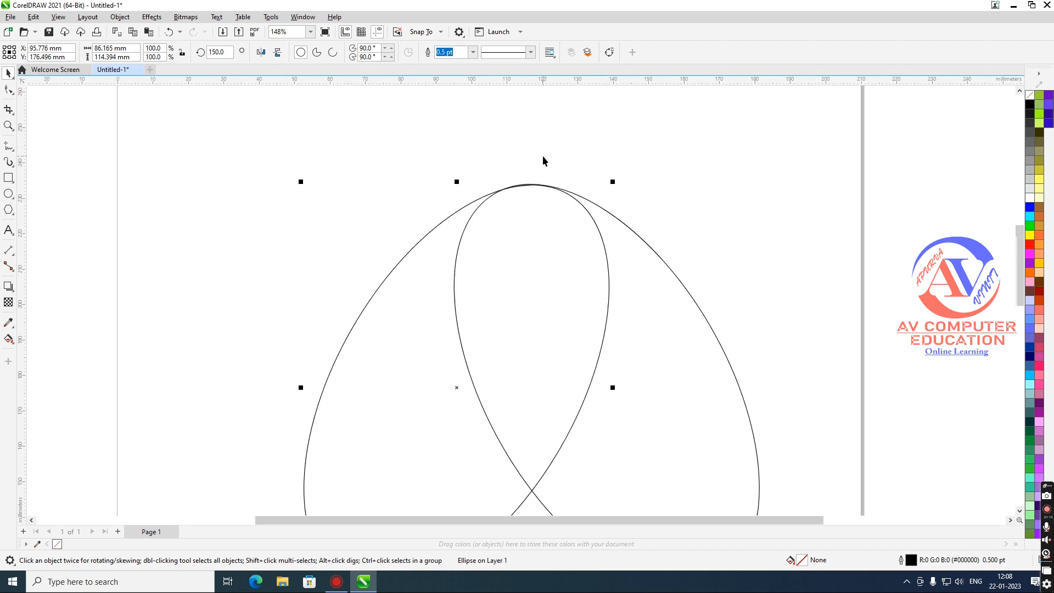
{"action": "left_click_drag", "start_coordinate": [531, 234], "coordinate": [537, 236]}
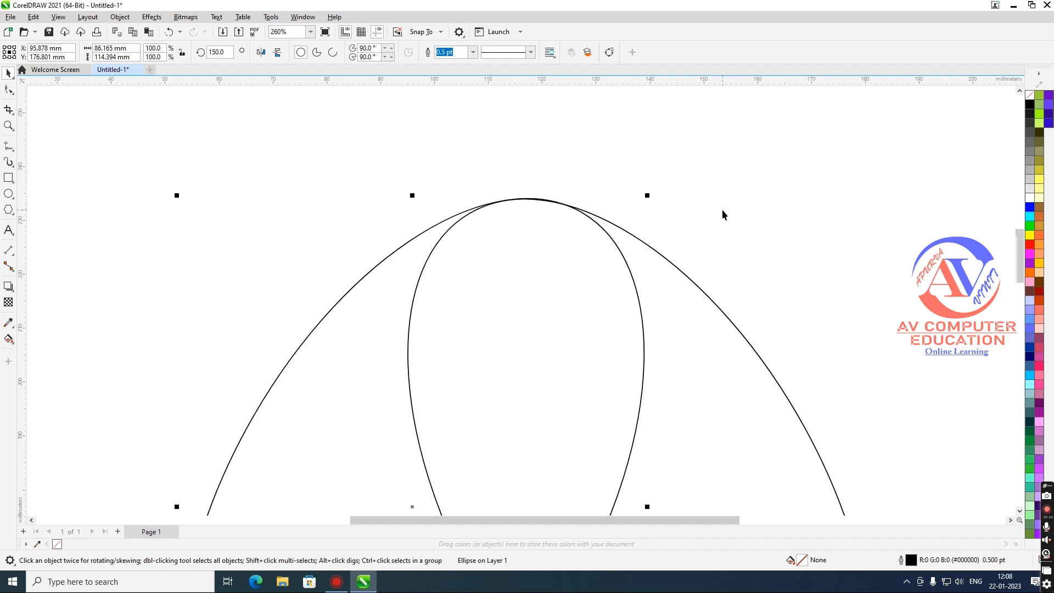
{"action": "key", "text": "Up"}
{"action": "key", "text": "Down"}
{"action": "key", "text": "Down"}
{"action": "key", "text": "Down"}
{"action": "key", "text": "Up"}
{"action": "scroll", "coordinate": [545, 213], "scroll_direction": "down", "scroll_amount": 1}
{"action": "scroll", "coordinate": [545, 213], "scroll_direction": "down", "scroll_amount": 2}
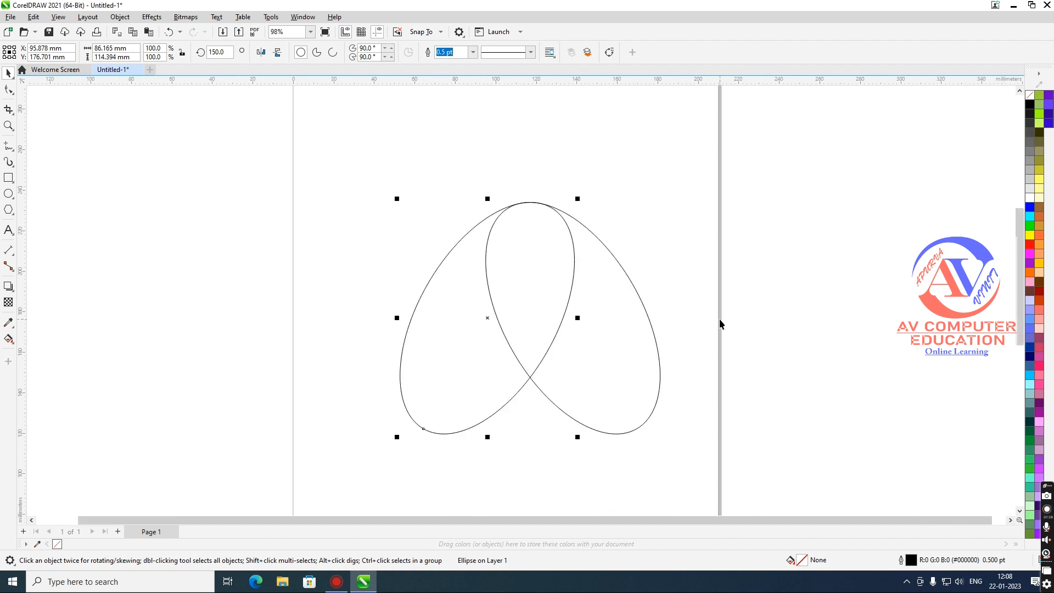
Step: Duplicate the 150° ellipse and lay the copy horizontally across the lower ends of both ellipses, with its rotation set to 90°
{"action": "key", "text": "ctrl+d"}
{"action": "left_click_drag", "start_coordinate": [349, 286], "coordinate": [475, 361]}
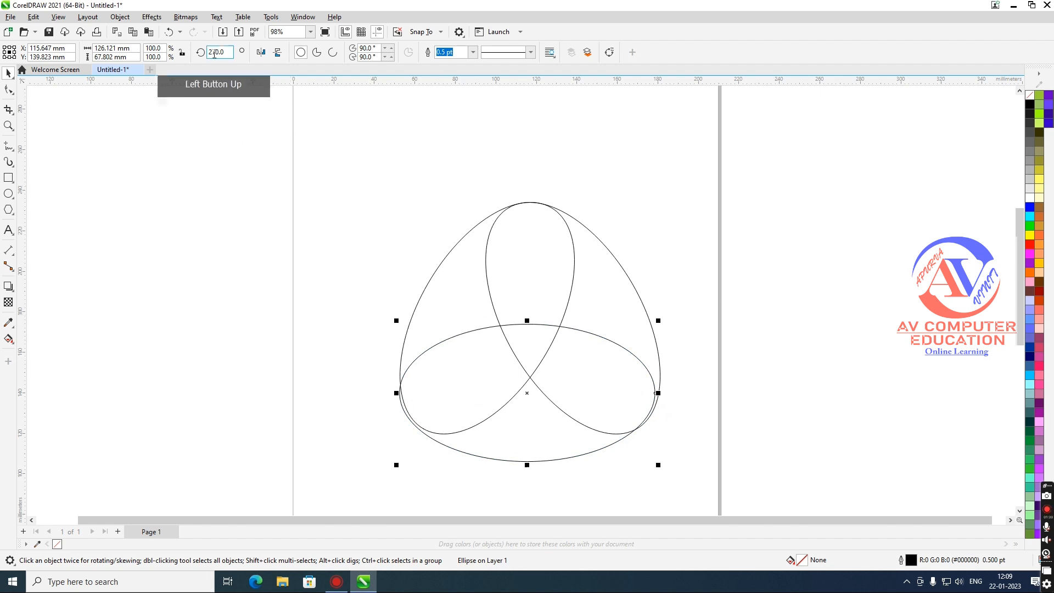
{"action": "left_click", "coordinate": [215, 52]}
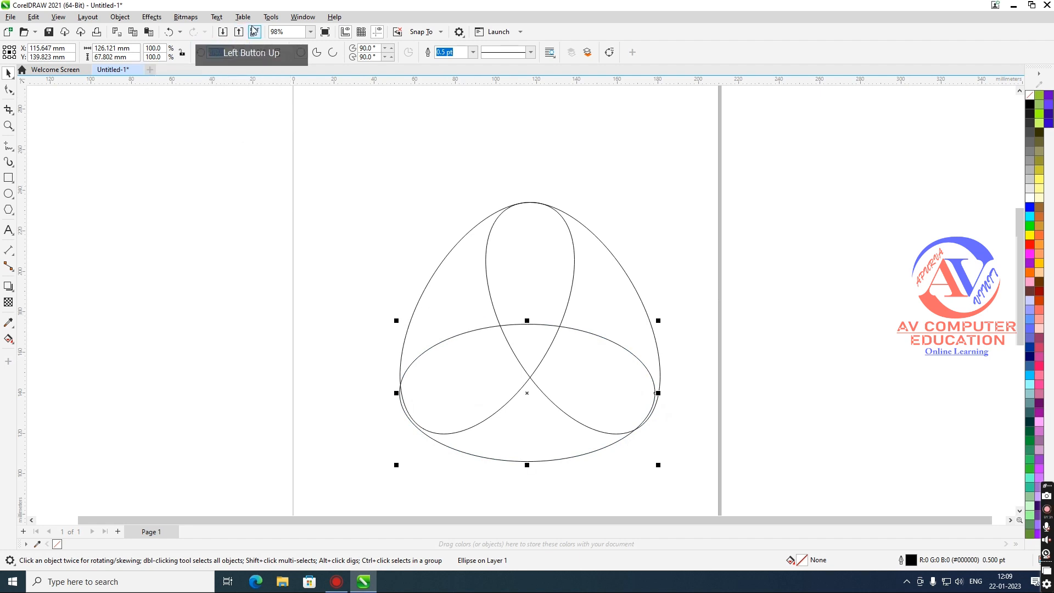
{"action": "type", "text": "90"}
{"action": "key", "text": "Return"}
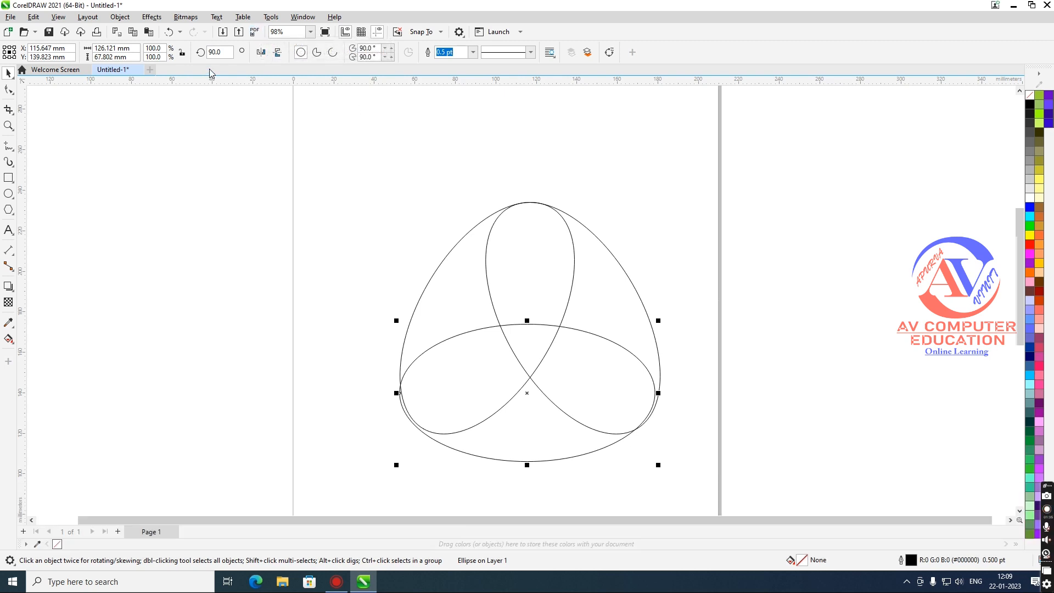
Step: Nudge the horizontal ellipse until it meets the lower outer curves of the two tilted ellipses evenly
{"action": "scroll", "coordinate": [580, 438], "scroll_direction": "up", "scroll_amount": 2}
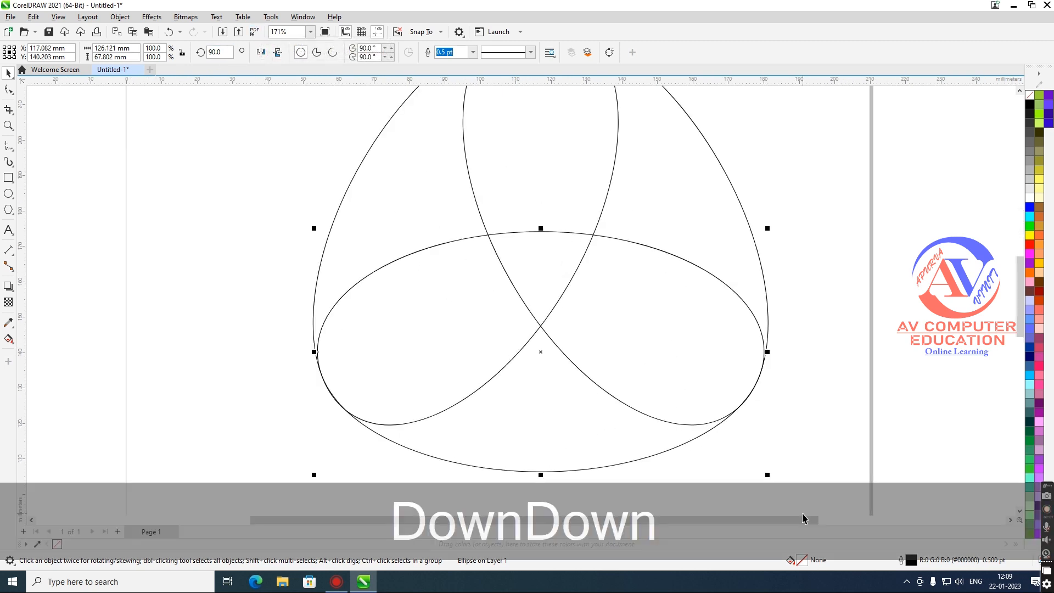
{"action": "key", "text": "Down"}
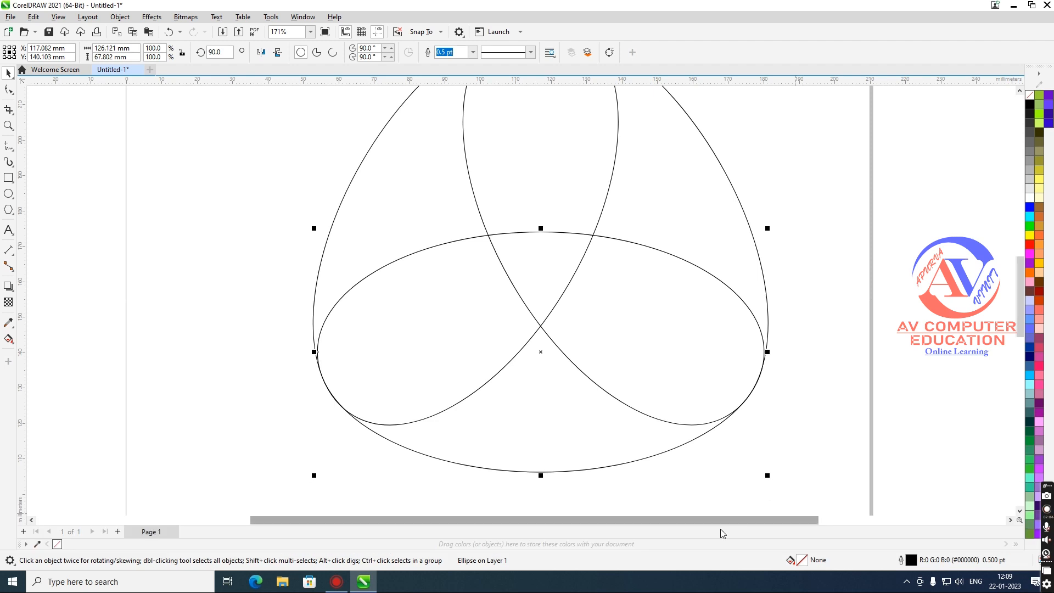
{"action": "scroll", "coordinate": [581, 402], "scroll_direction": "down", "scroll_amount": 2}
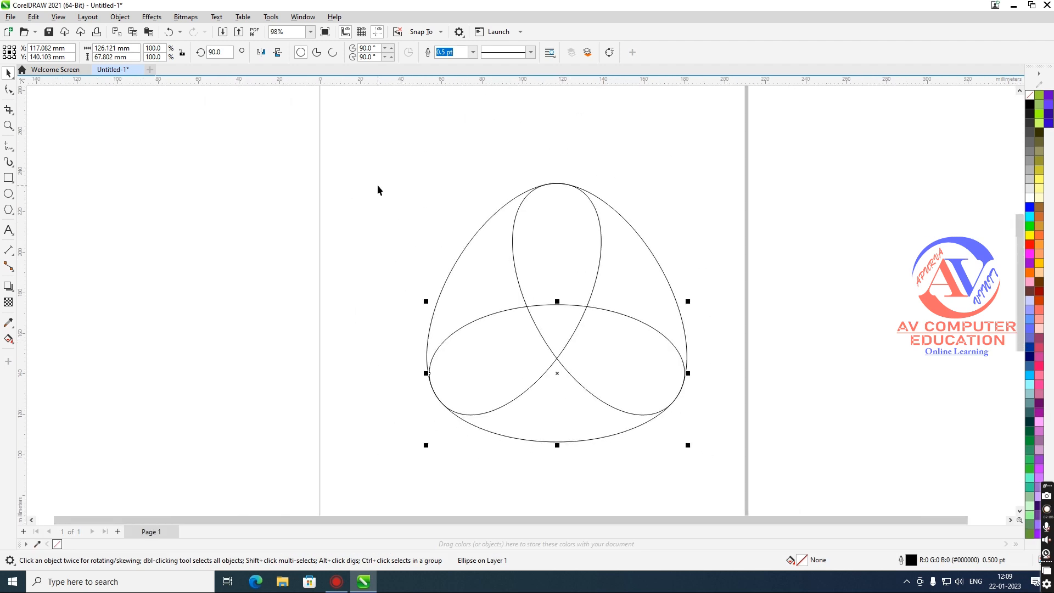
Step: Move all three ellipses together slightly to the left toward the page centre, and clear the selection
{"action": "left_click", "coordinate": [371, 150]}
{"action": "left_click_drag", "start_coordinate": [370, 136], "coordinate": [709, 471]}
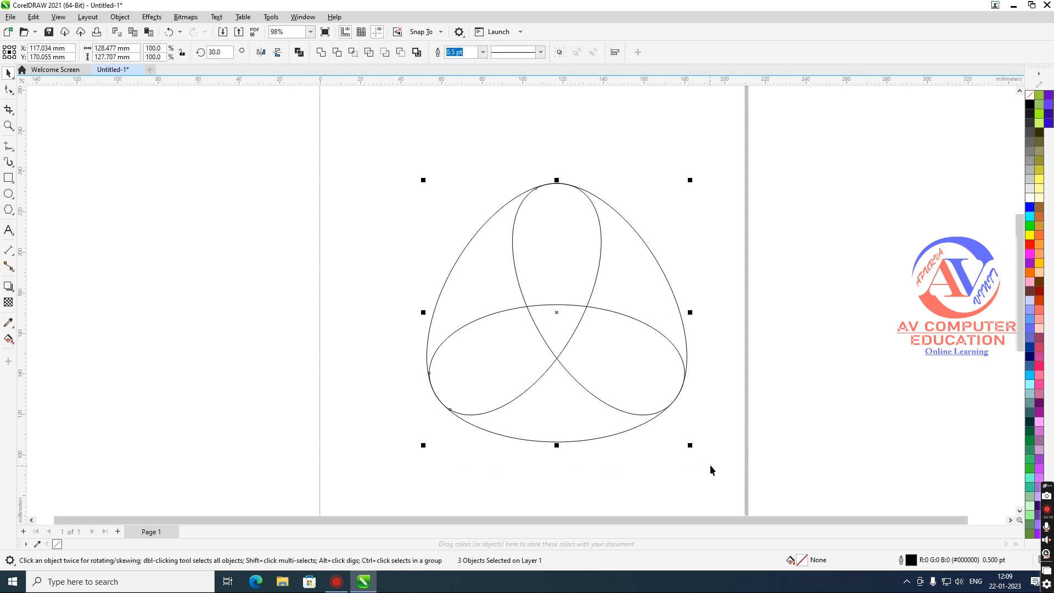
{"action": "left_click_drag", "start_coordinate": [552, 333], "coordinate": [537, 336]}
{"action": "left_click", "coordinate": [338, 303]}
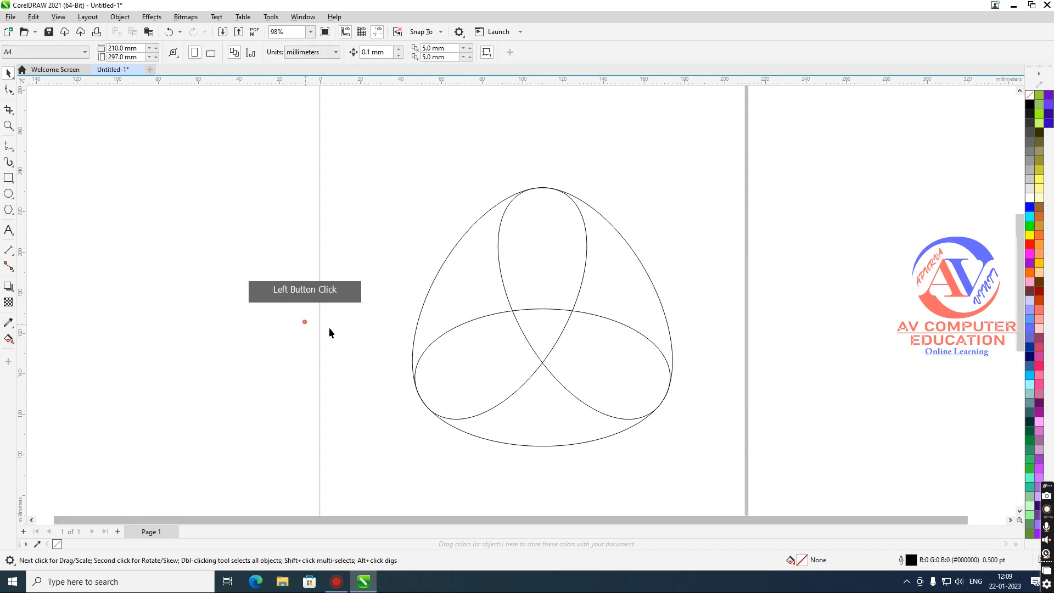
Step: Remove overlapping inner curve segments with Virtual Segment Delete, leaving three interlocking sections around a small central triangle
{"action": "left_click", "coordinate": [10, 116]}
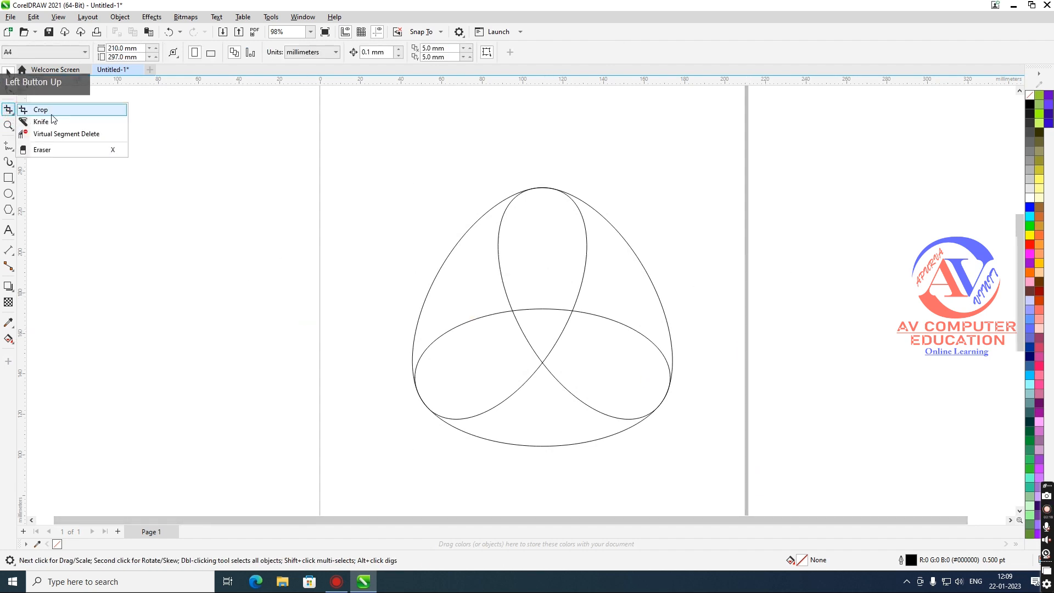
{"action": "left_click", "coordinate": [60, 134]}
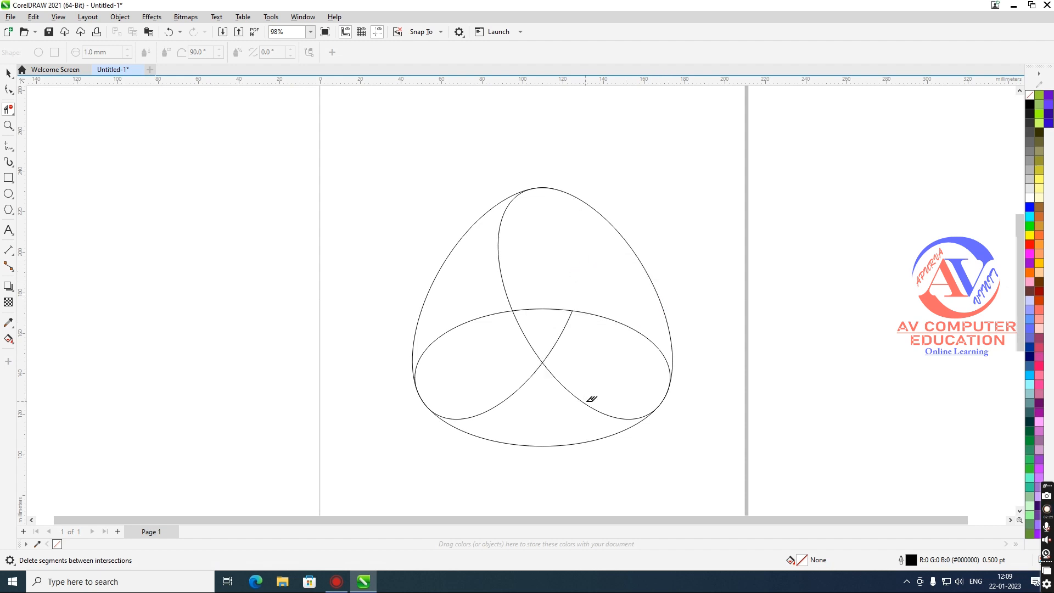
{"action": "left_click", "coordinate": [582, 397]}
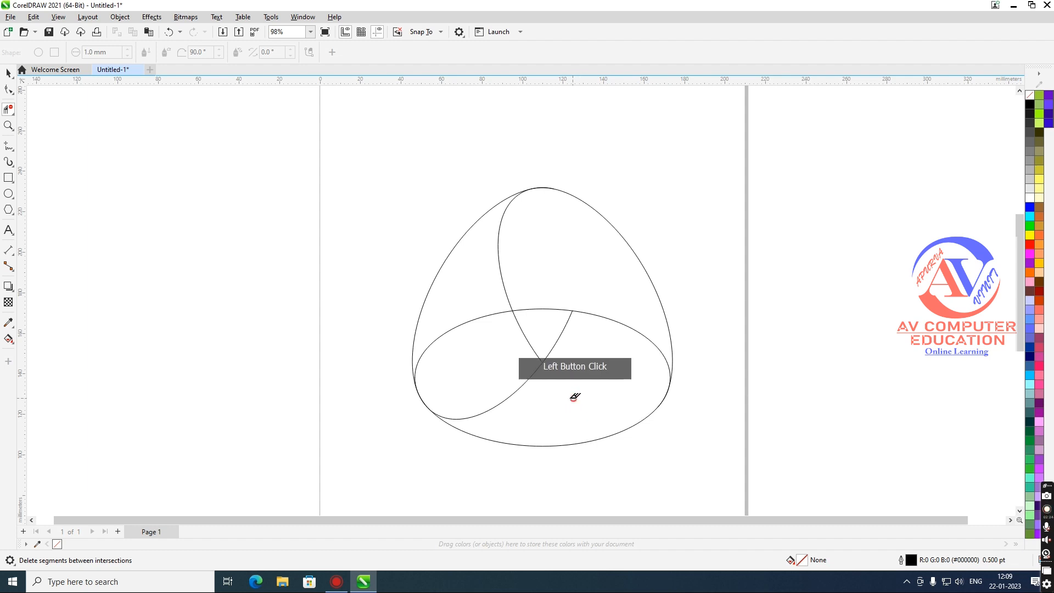
{"action": "left_click", "coordinate": [471, 316]}
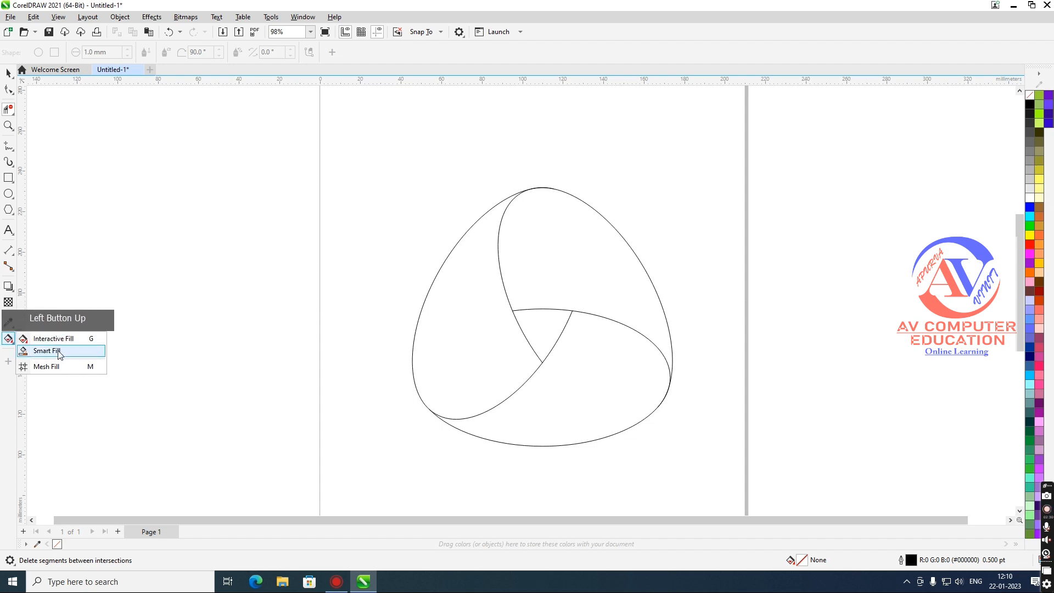
Step: Fill the three outer sections with light blue using Smart Fill, leaving the central triangle empty
{"action": "left_click", "coordinate": [41, 355]}
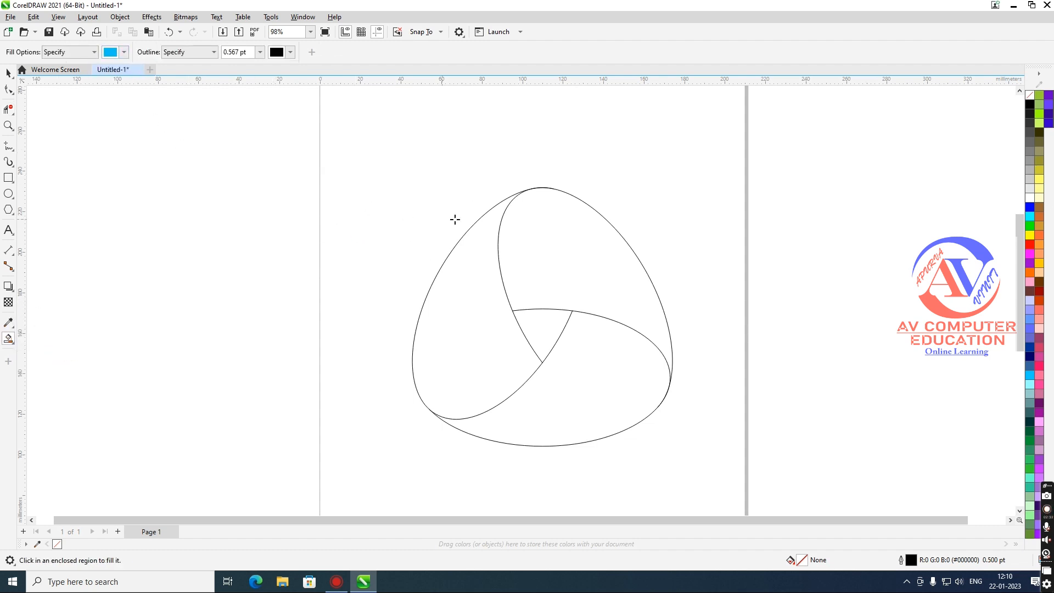
{"action": "left_click", "coordinate": [546, 252]}
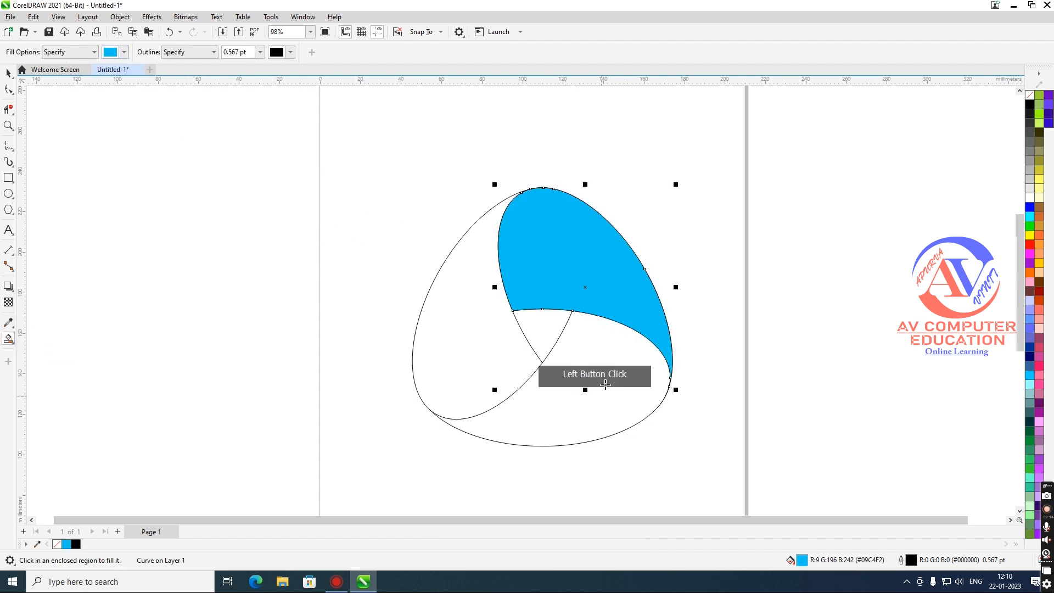
{"action": "left_click", "coordinate": [551, 405]}
{"action": "left_click", "coordinate": [461, 348]}
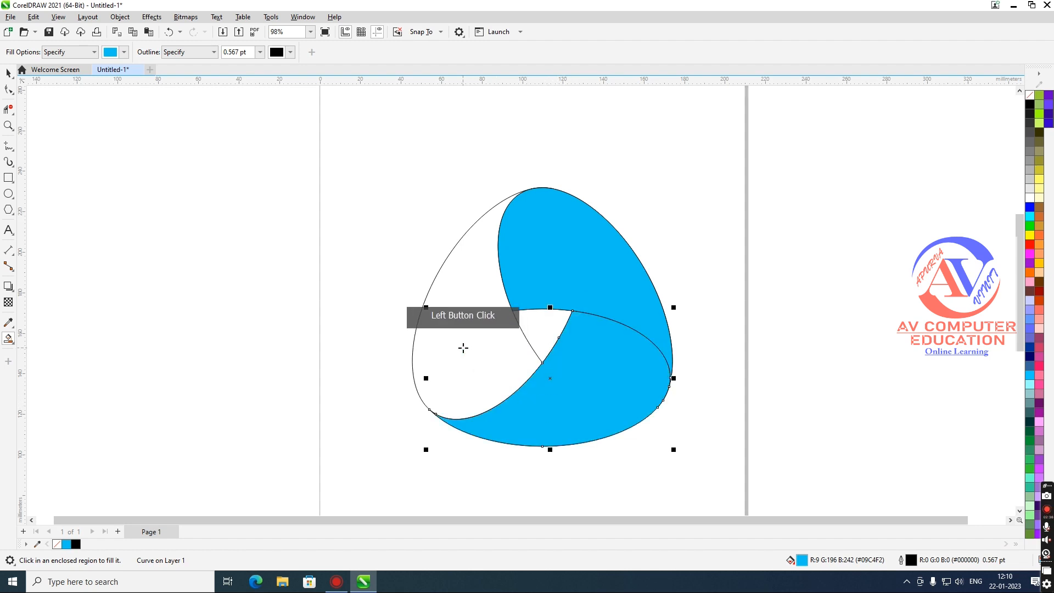
Step: Apply an interactive fountain fill down the left section from its upper tip to its lower end, with start colour #0BE02B
{"action": "left_click_drag", "start_coordinate": [14, 346], "coordinate": [38, 336]}
{"action": "left_click", "coordinate": [511, 249]}
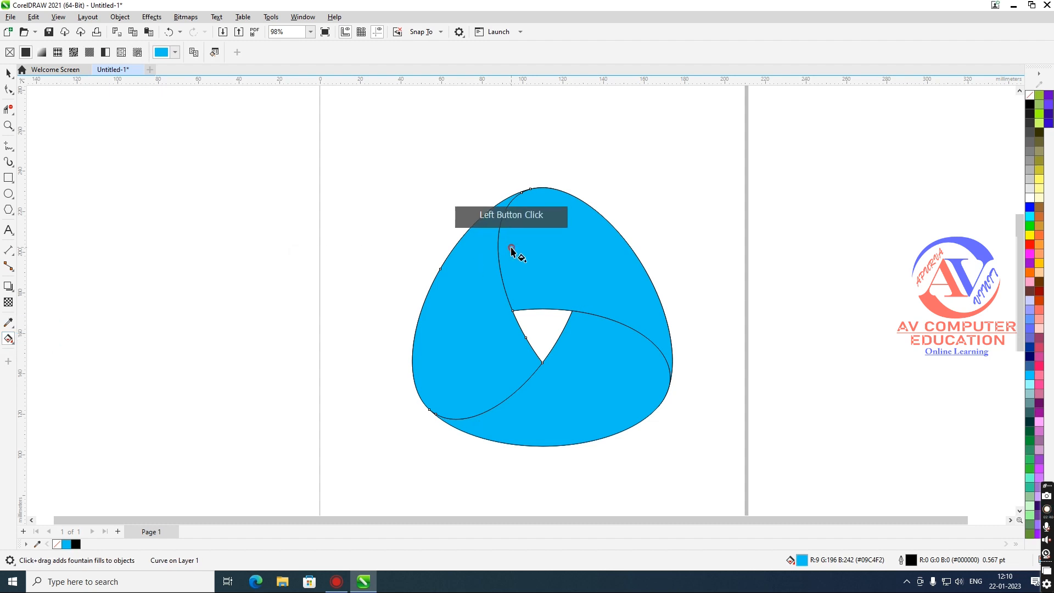
{"action": "left_click", "coordinate": [486, 310]}
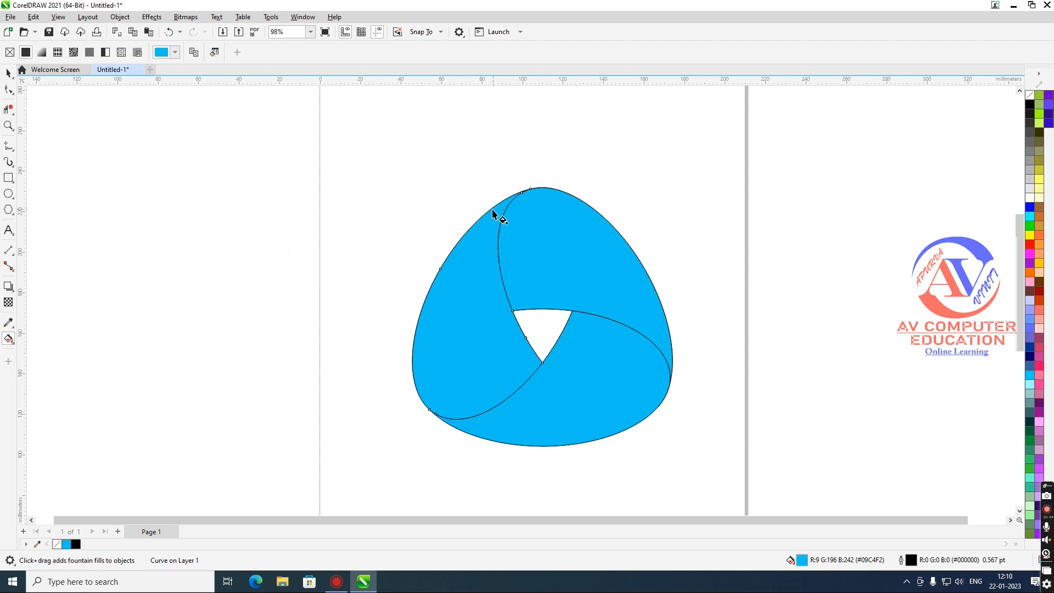
{"action": "left_click_drag", "start_coordinate": [491, 210], "coordinate": [448, 416]}
{"action": "left_click", "coordinate": [491, 209]}
{"action": "left_click", "coordinate": [501, 203]}
{"action": "left_click", "coordinate": [541, 335]}
{"action": "left_click_drag", "start_coordinate": [531, 334], "coordinate": [530, 336]}
{"action": "left_click", "coordinate": [569, 260]}
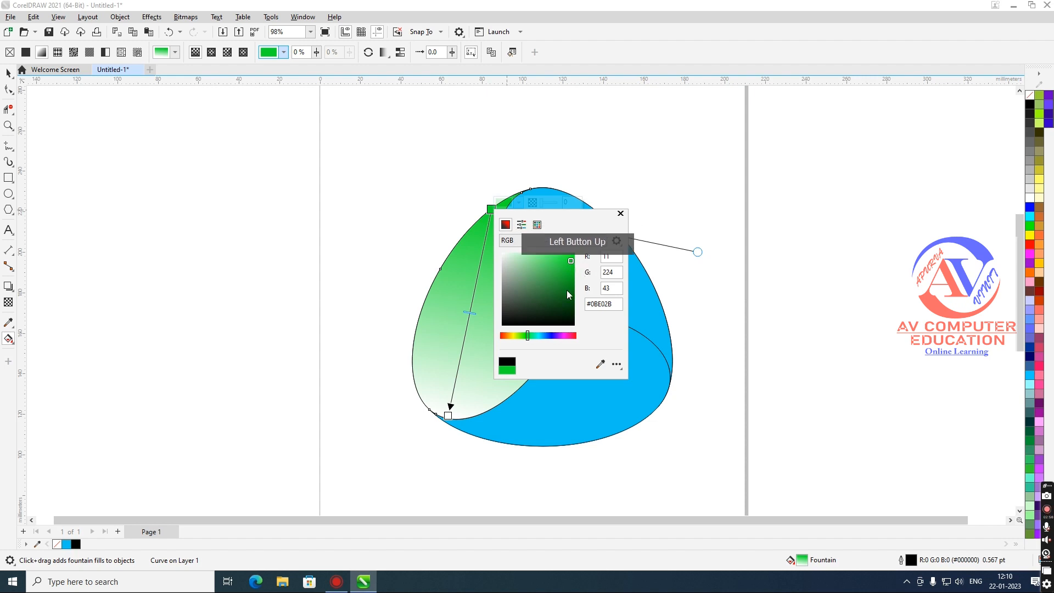
{"action": "left_click", "coordinate": [620, 214]}
Step: Set the lower end colour of the left section's gradient to near-black #171616
{"action": "left_click", "coordinate": [448, 415]}
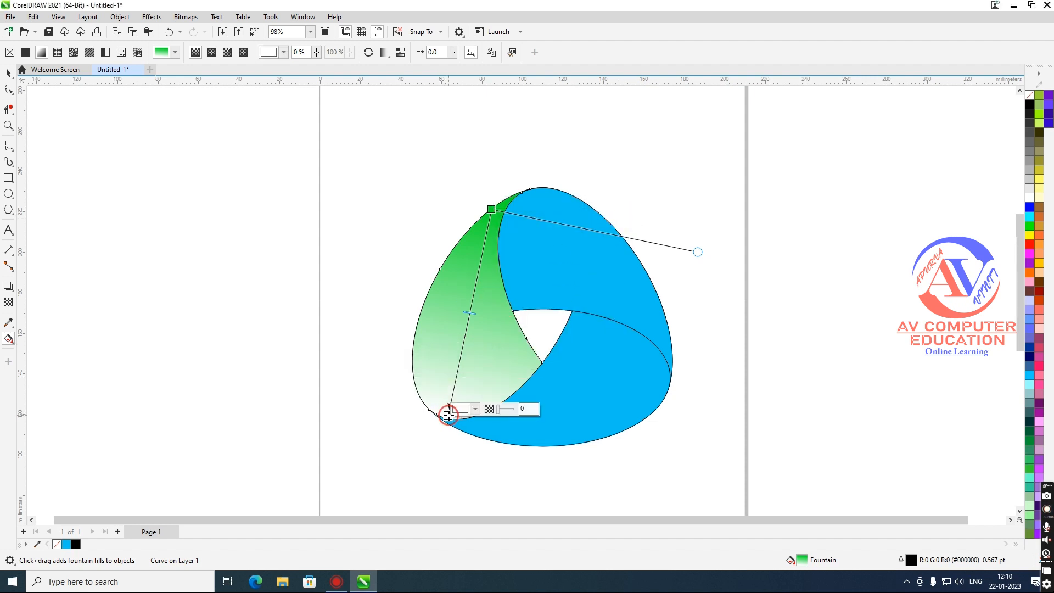
{"action": "left_click", "coordinate": [463, 409]}
{"action": "left_click", "coordinate": [461, 342]}
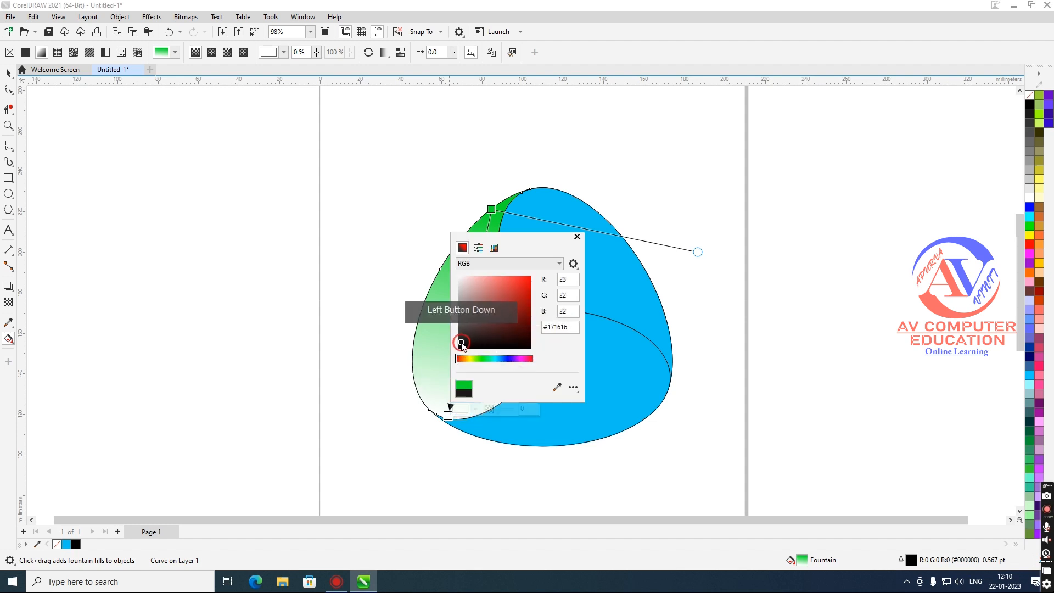
{"action": "left_click", "coordinate": [577, 237]}
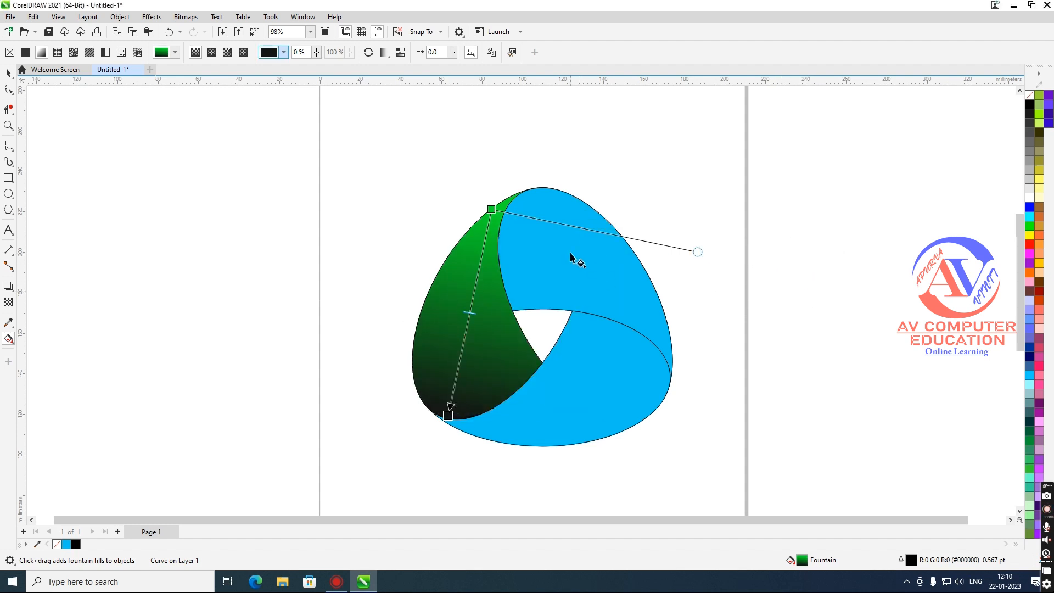
Step: Apply a fountain fill across the upper-right section from its upper-left tip to its right edge, with sampled near-black green #132015 as start colour
{"action": "left_click", "coordinate": [570, 256]}
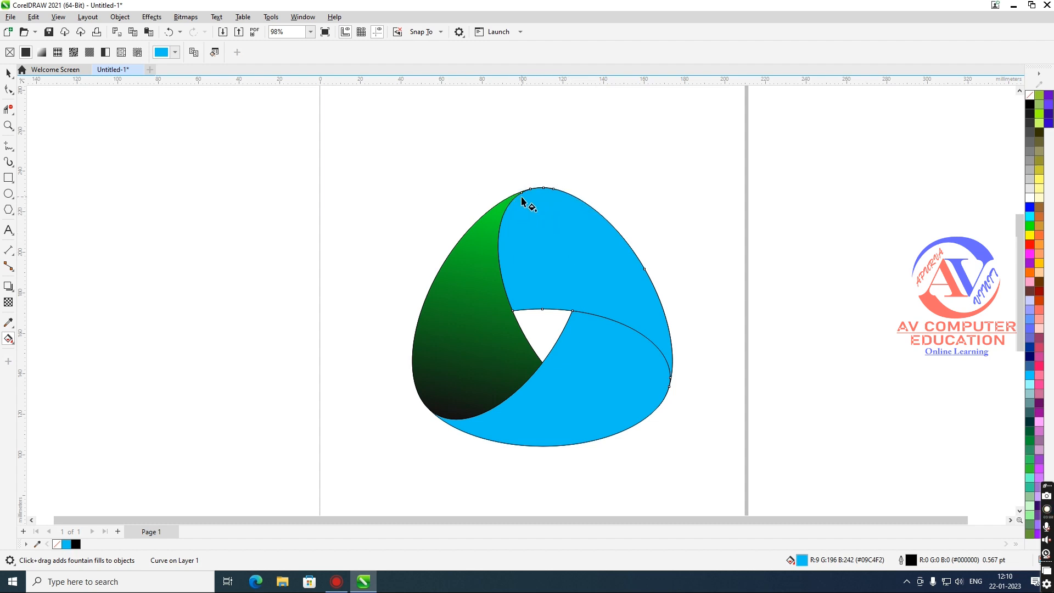
{"action": "left_click_drag", "start_coordinate": [519, 198], "coordinate": [671, 344]}
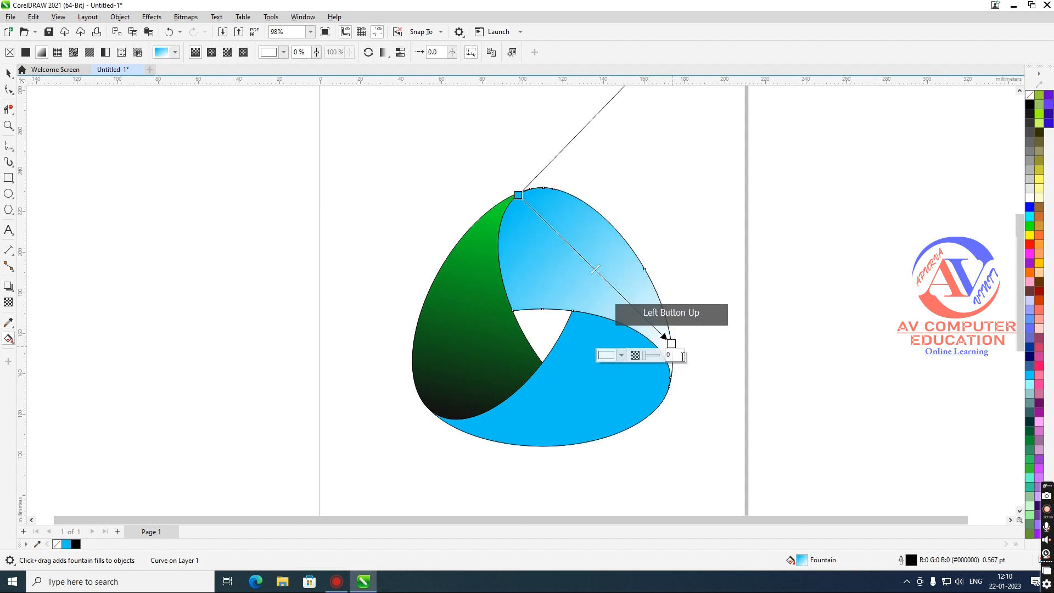
{"action": "left_click", "coordinate": [520, 195]}
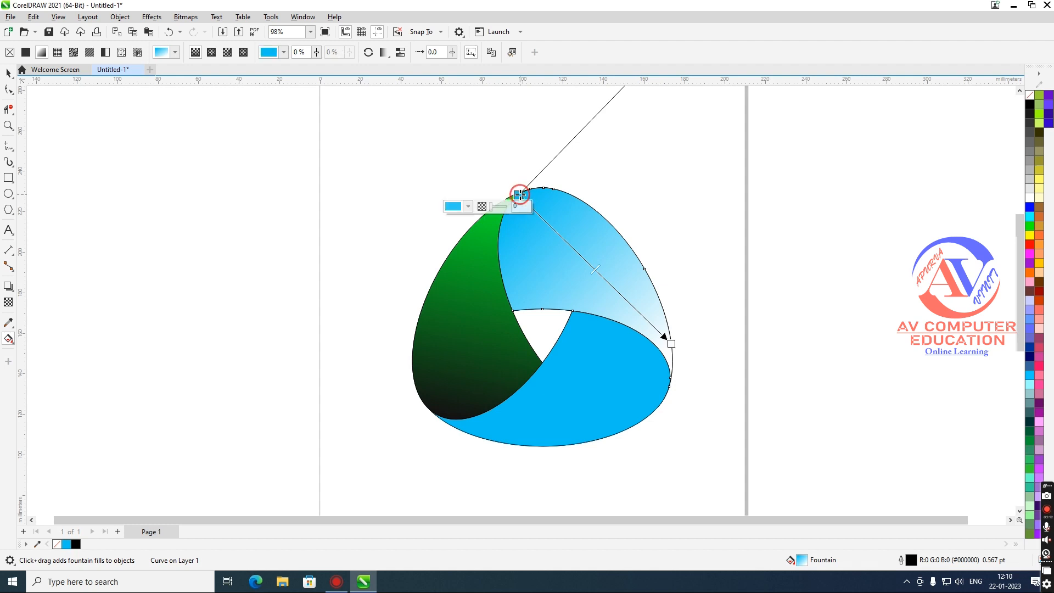
{"action": "left_click", "coordinate": [455, 207]}
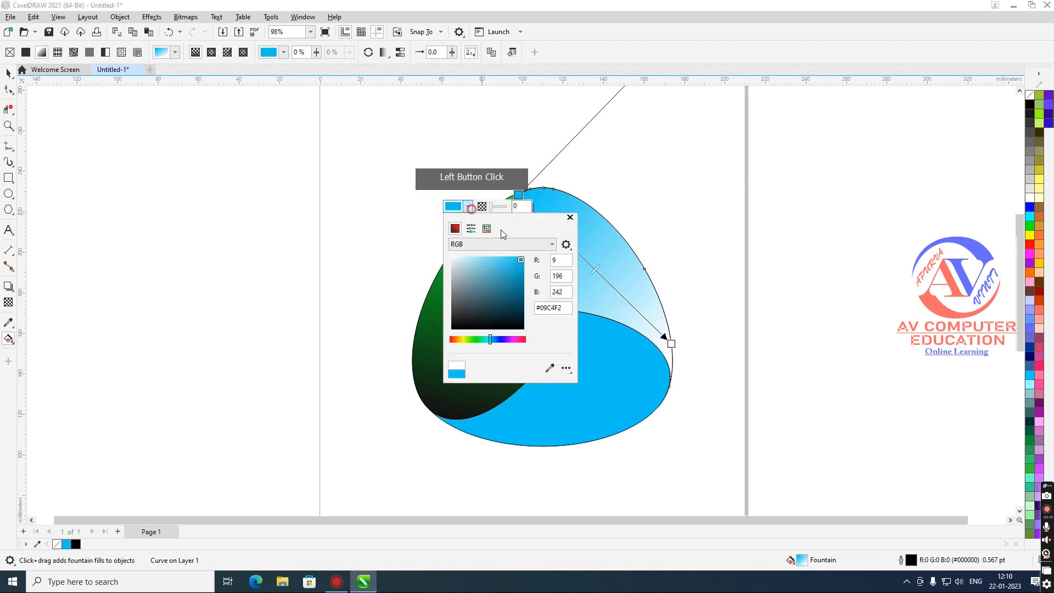
{"action": "left_click", "coordinate": [550, 367]}
{"action": "left_click", "coordinate": [468, 412]}
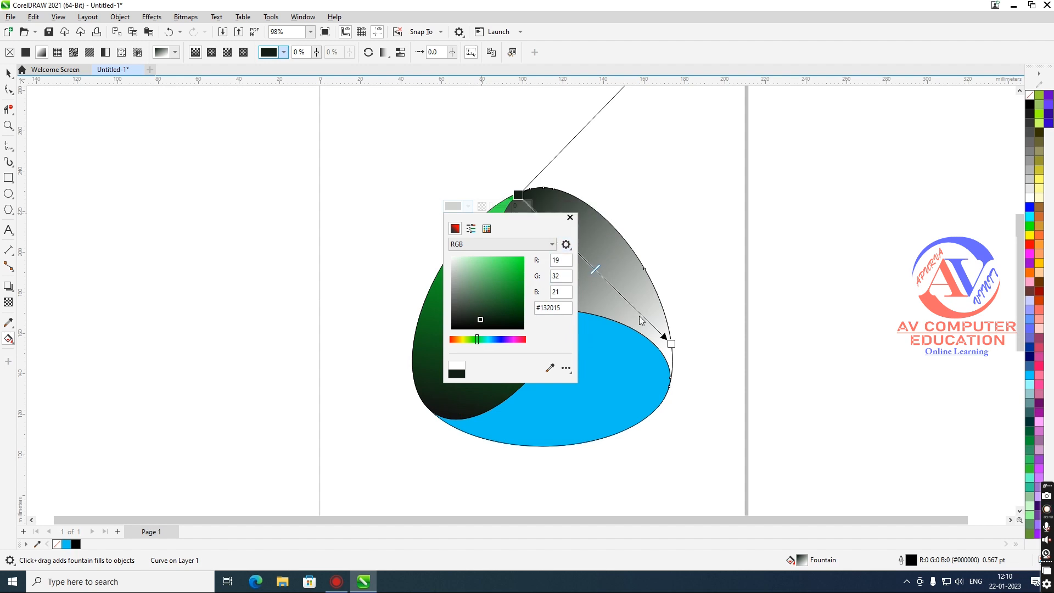
{"action": "left_click", "coordinate": [570, 218]}
Step: Set the end colour of the upper-right section's gradient to bright green #08F20F
{"action": "left_click", "coordinate": [671, 343]}
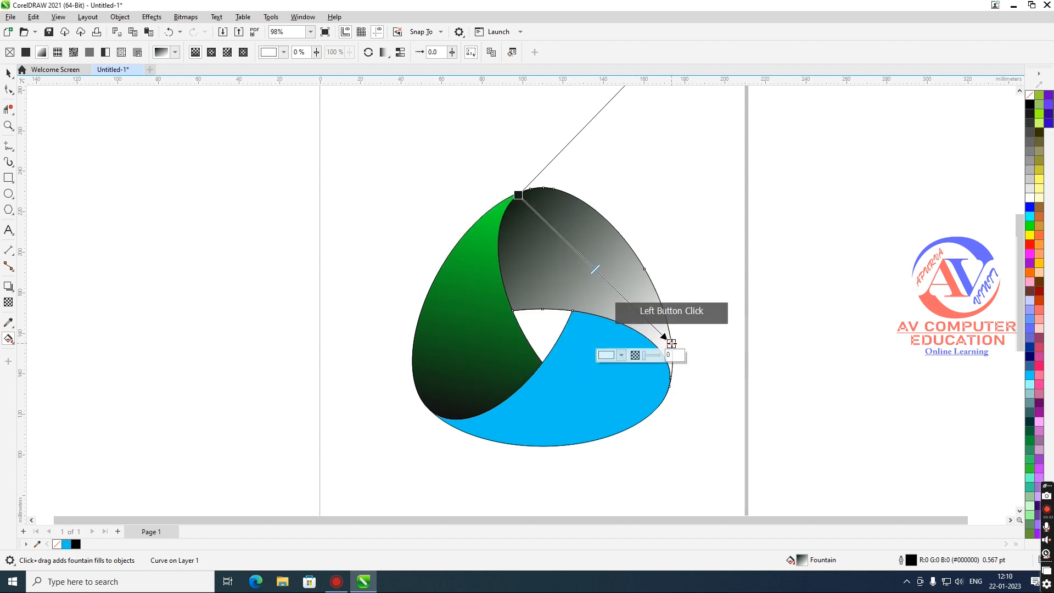
{"action": "left_click", "coordinate": [620, 354]}
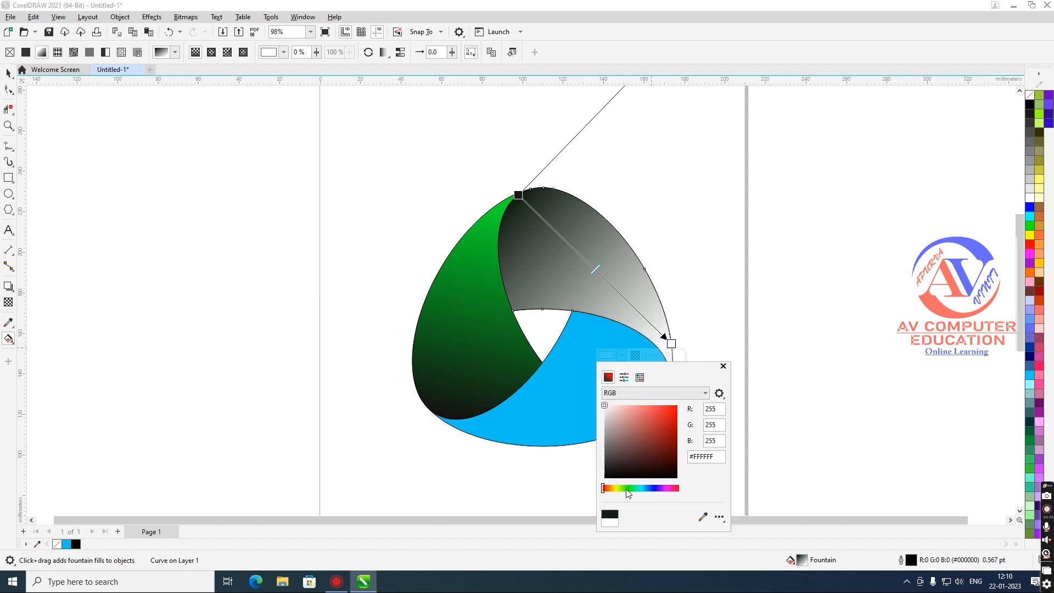
{"action": "left_click", "coordinate": [628, 489]}
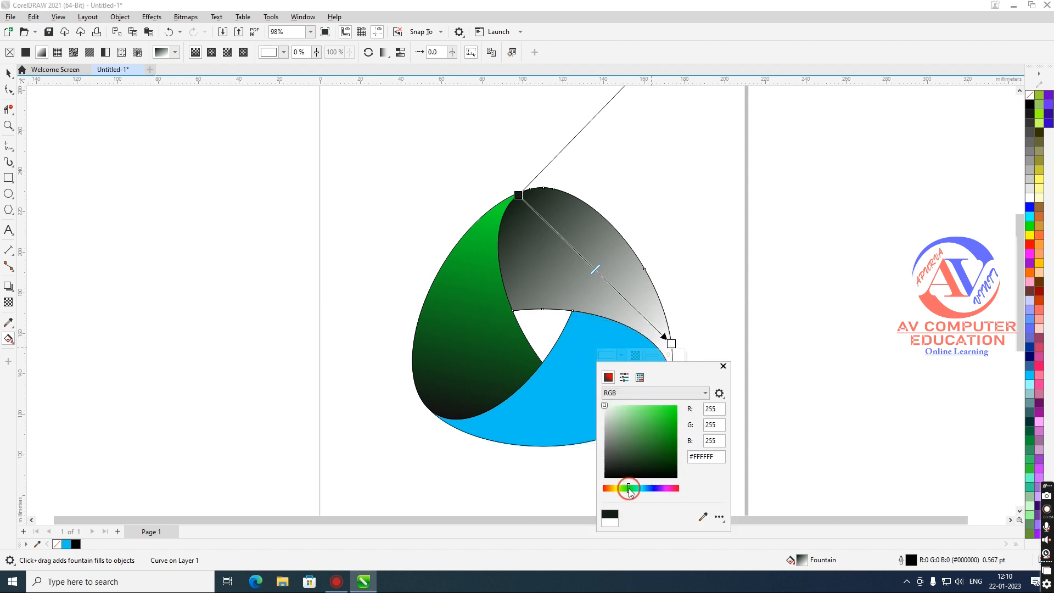
{"action": "left_click", "coordinate": [675, 413]}
{"action": "left_click", "coordinate": [676, 409]}
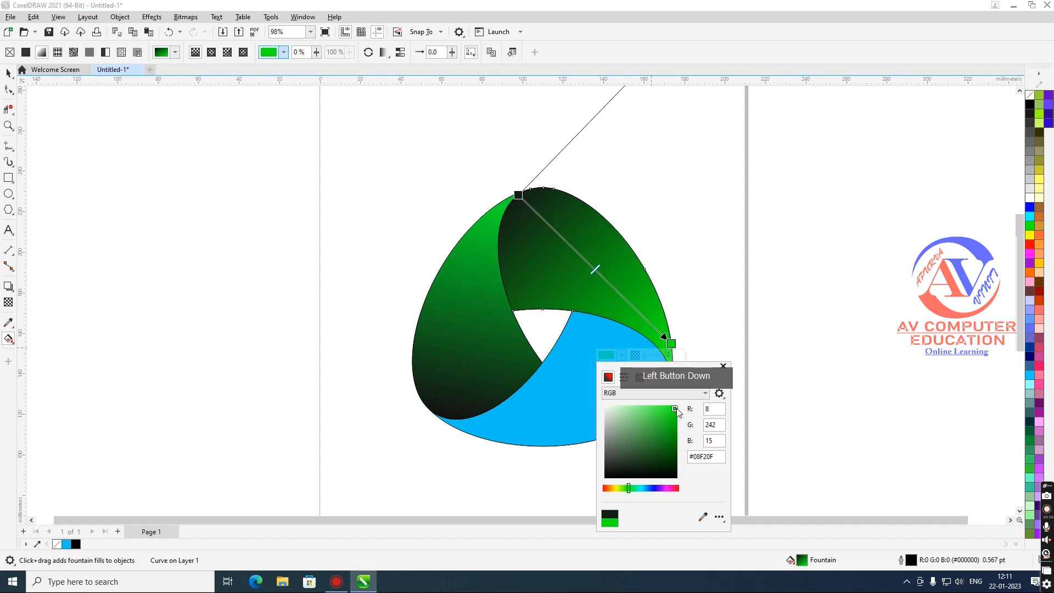
{"action": "left_click", "coordinate": [724, 366]}
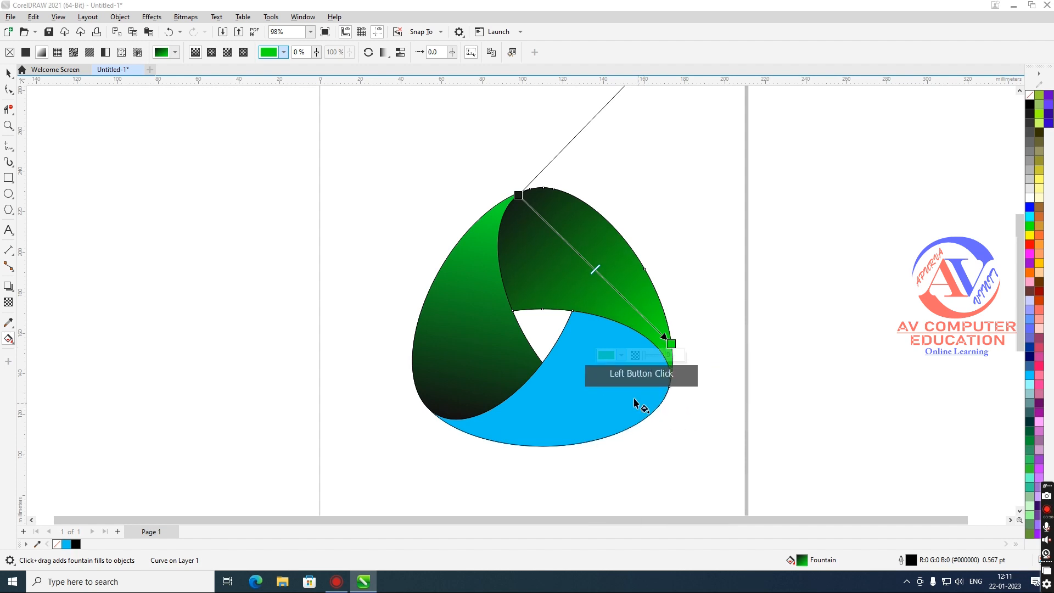
Step: Apply a fountain fill across the bottom section from its upper-right edge to its lower-left edge, sampling the upper-right section's bright green as end colour
{"action": "left_click", "coordinate": [629, 383]}
{"action": "left_click_drag", "start_coordinate": [633, 329], "coordinate": [510, 443]}
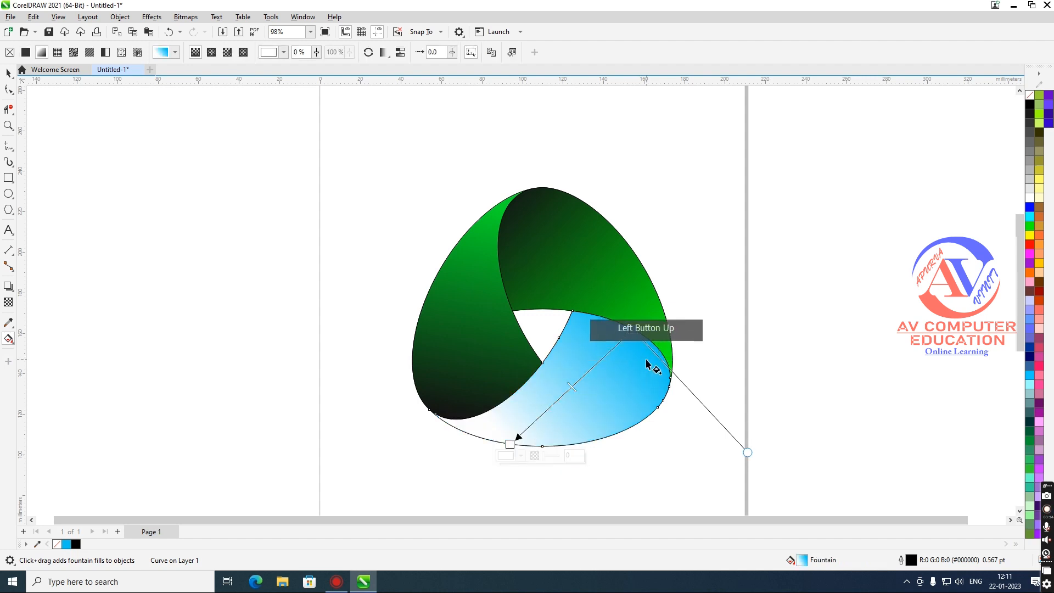
{"action": "left_click", "coordinate": [510, 456]}
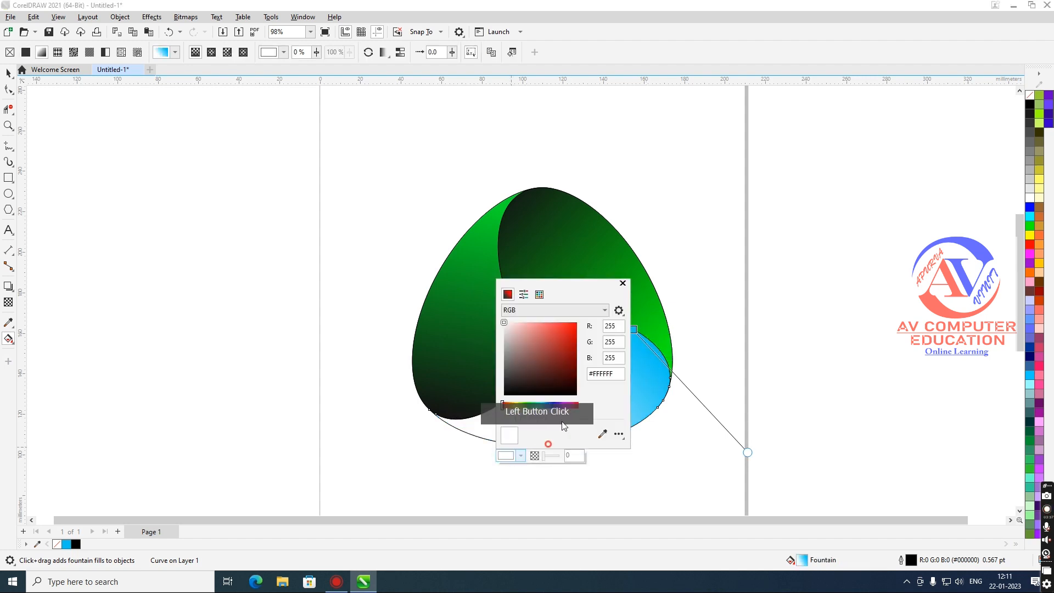
{"action": "left_click", "coordinate": [603, 434]}
{"action": "left_click", "coordinate": [671, 334]}
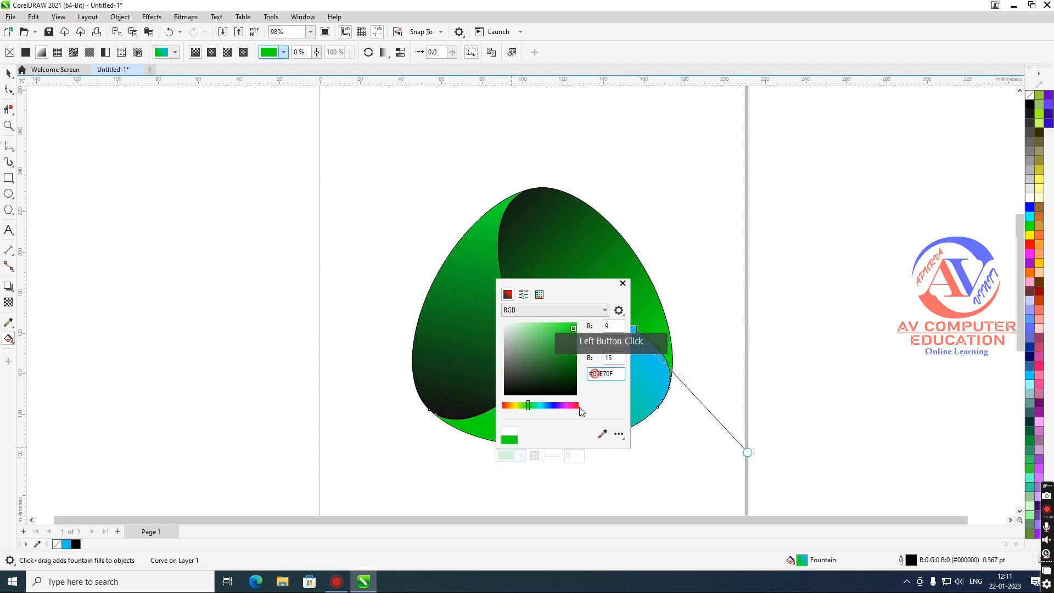
{"action": "left_click", "coordinate": [623, 283]}
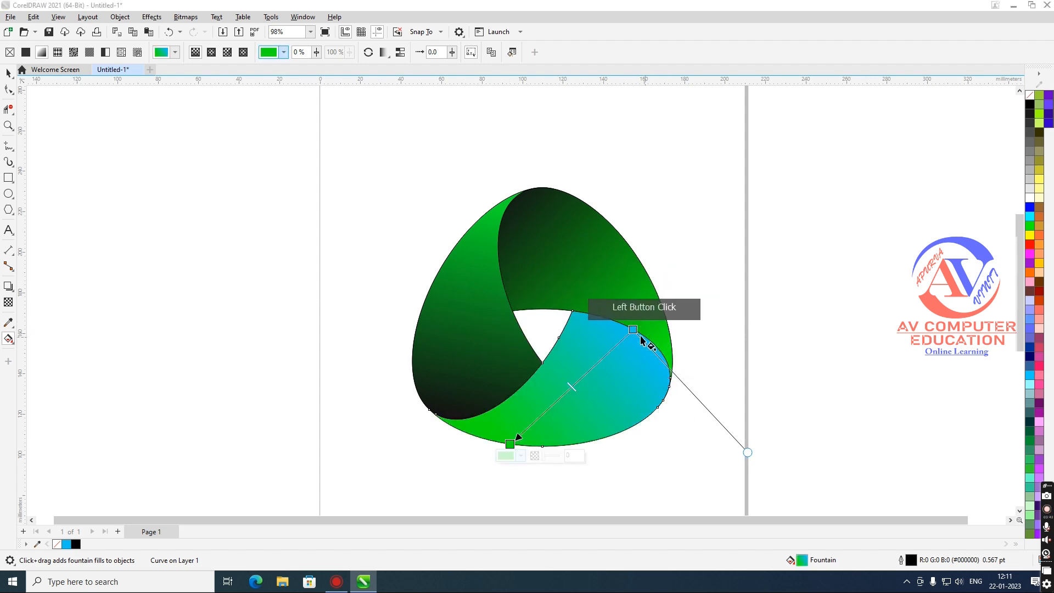
Step: Set the bottom section's gradient start colour to sampled dark green #123614 and move its end point slightly further toward the lower-left tip
{"action": "left_click", "coordinate": [633, 330]}
{"action": "left_click", "coordinate": [630, 341]}
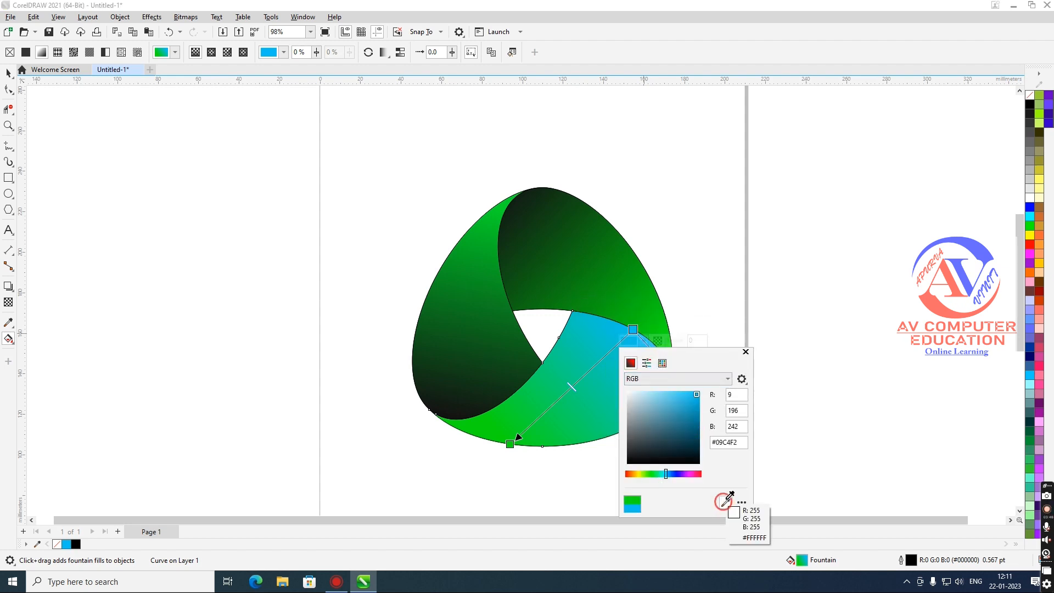
{"action": "left_click", "coordinate": [528, 219]}
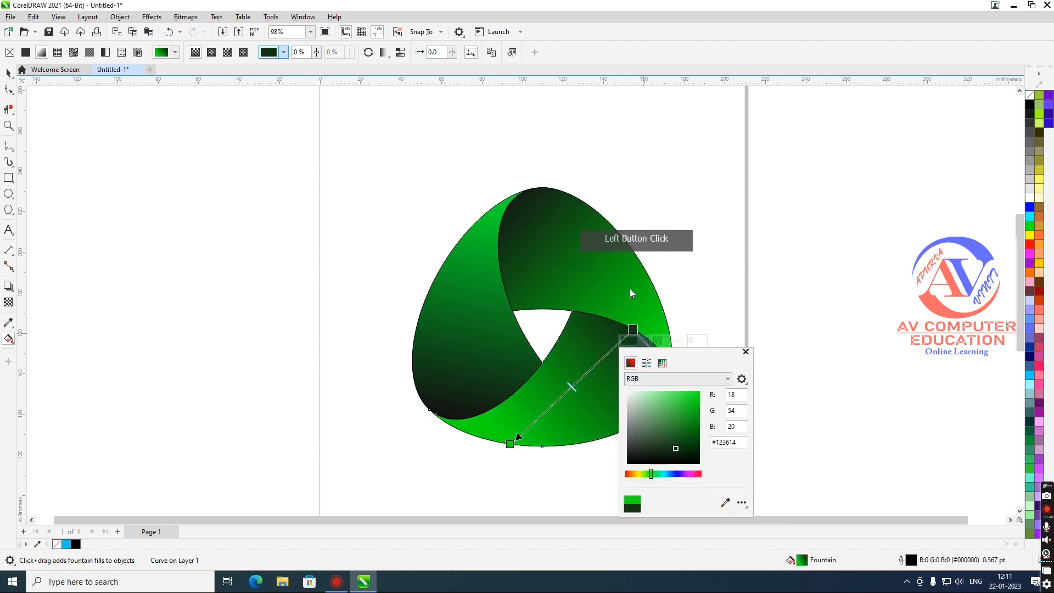
{"action": "left_click", "coordinate": [745, 351]}
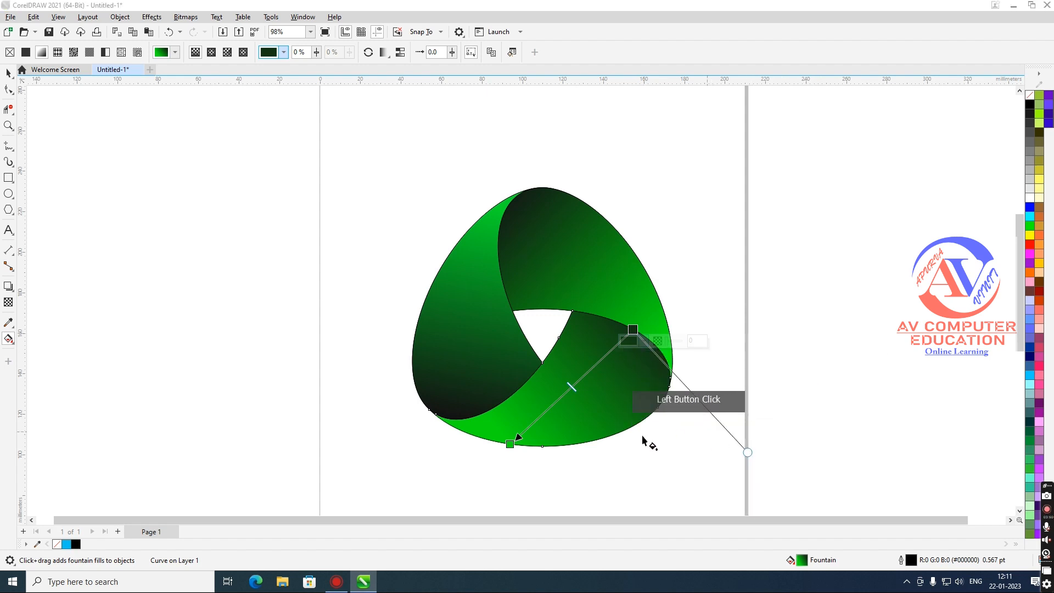
{"action": "mouse_move", "coordinate": [746, 452]}
{"action": "left_mouse_down"}
{"action": "mouse_move", "coordinate": [728, 456]}
{"action": "mouse_move", "coordinate": [747, 436]}
{"action": "left_mouse_up"}
{"action": "left_click_drag", "start_coordinate": [510, 444], "coordinate": [492, 440]}
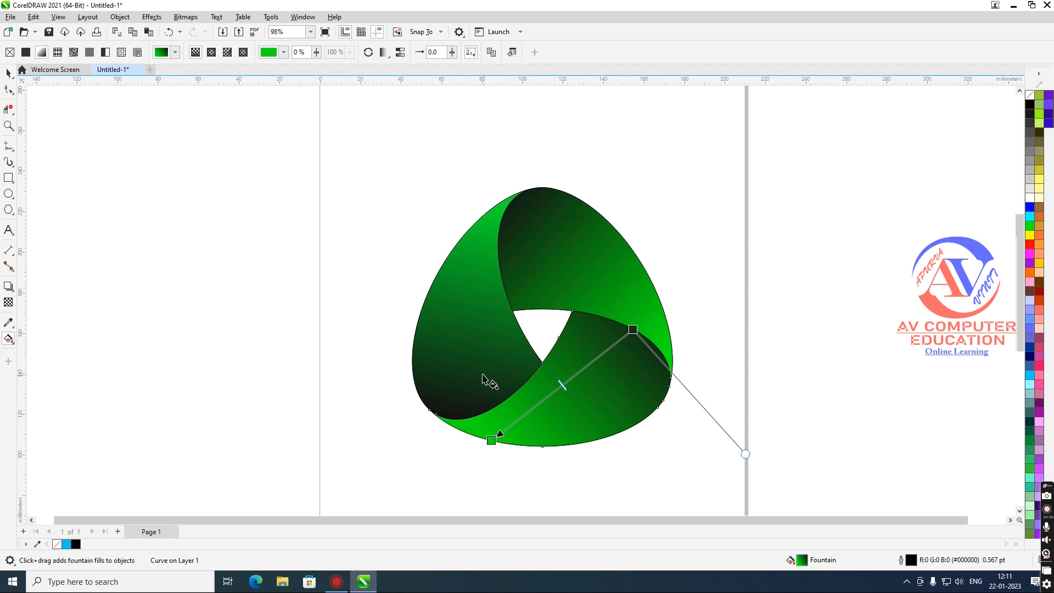
Step: Select the whole logo and remove the outlines by setting the outline width to None
{"action": "left_click", "coordinate": [9, 72]}
{"action": "left_click", "coordinate": [286, 202]}
{"action": "scroll", "coordinate": [560, 401], "scroll_direction": "down", "scroll_amount": 1}
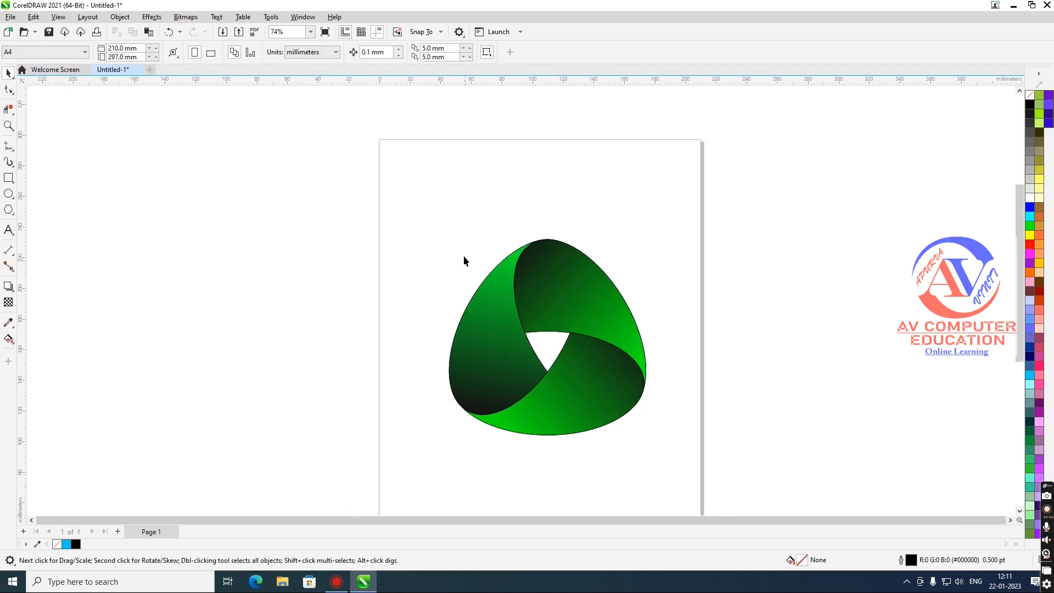
{"action": "left_click_drag", "start_coordinate": [481, 263], "coordinate": [682, 482]}
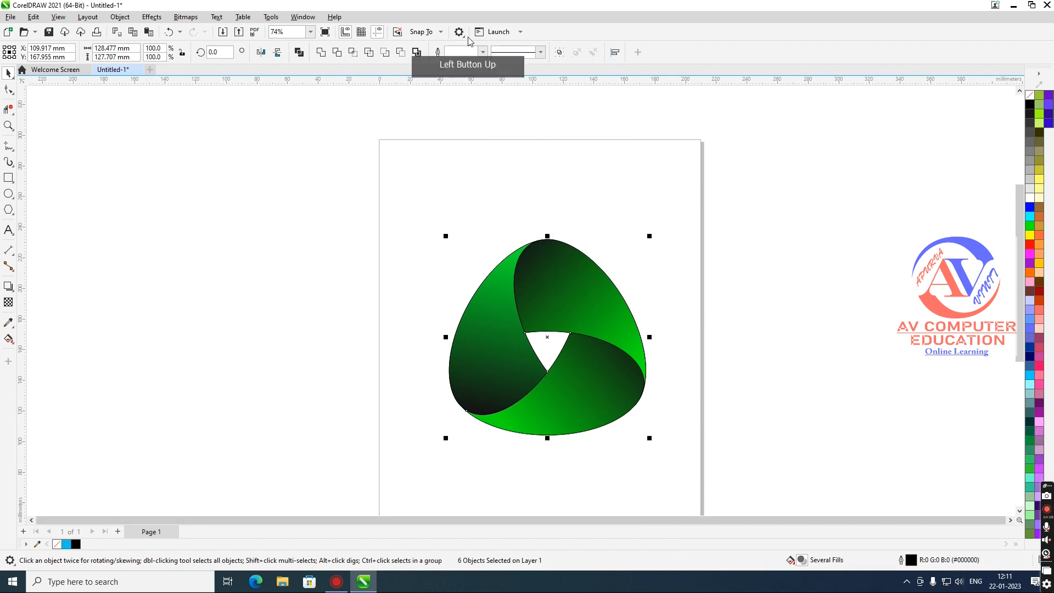
{"action": "left_click", "coordinate": [483, 53]}
{"action": "left_click", "coordinate": [629, 200]}
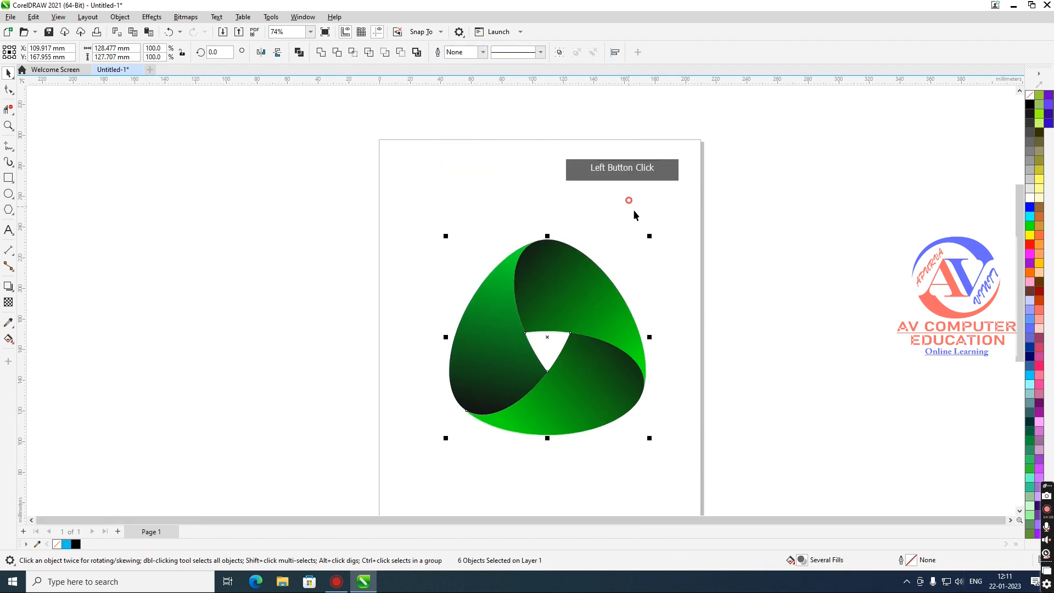
{"action": "left_click", "coordinate": [699, 296]}
Step: Duplicate the whole logo and place the copy about 144 mm to the right of the original
{"action": "scroll", "coordinate": [683, 351], "scroll_direction": "up", "scroll_amount": 2}
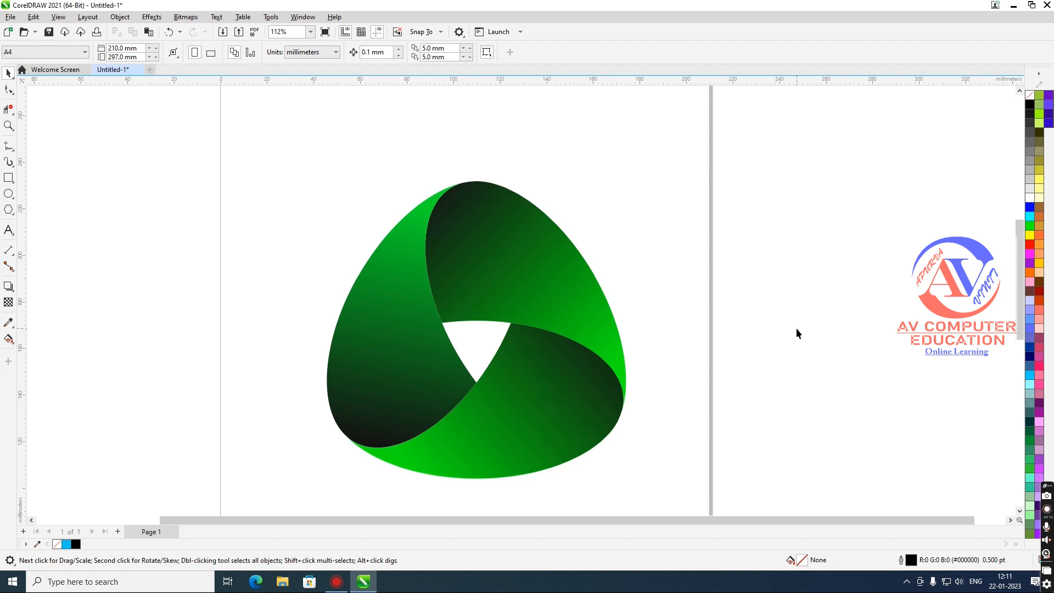
{"action": "scroll", "coordinate": [609, 270], "scroll_direction": "down", "scroll_amount": 3}
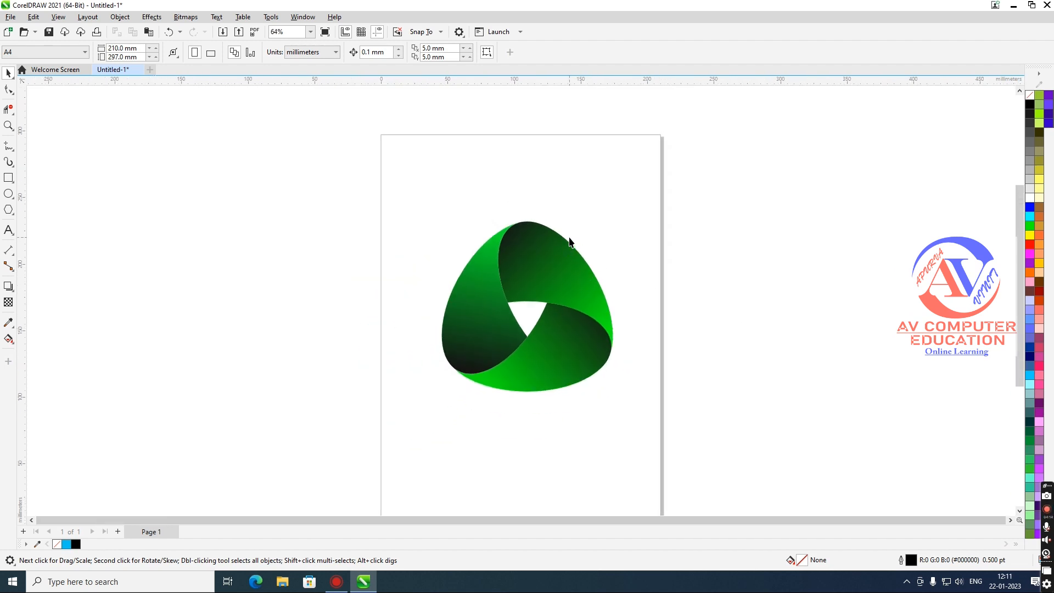
{"action": "scroll", "coordinate": [570, 238], "scroll_direction": "down", "scroll_amount": 1}
{"action": "scroll", "coordinate": [524, 226], "scroll_direction": "up", "scroll_amount": 1}
{"action": "left_click_drag", "start_coordinate": [588, 366], "coordinate": [661, 404]}
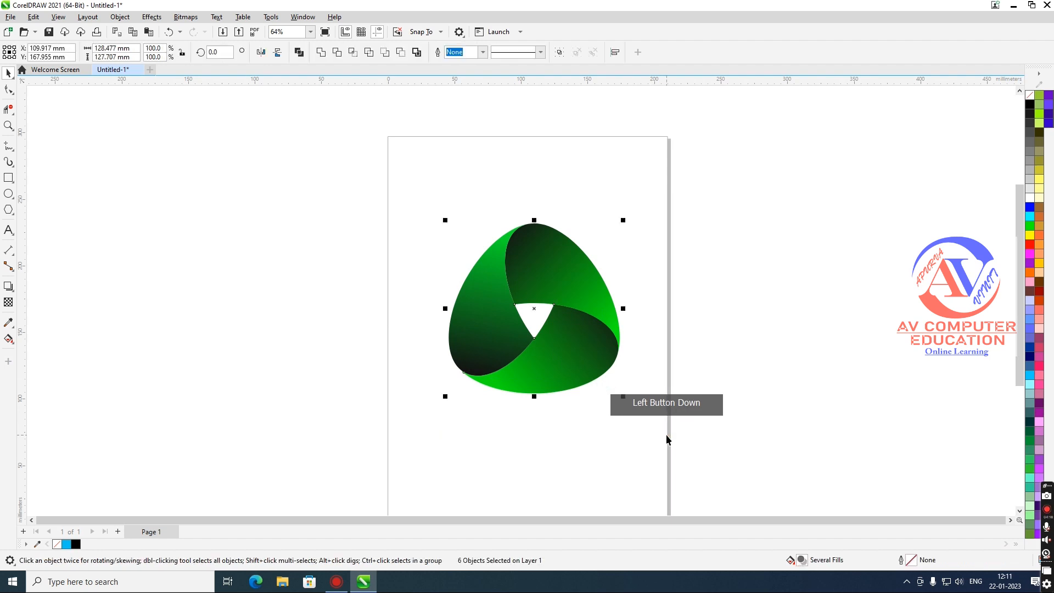
{"action": "key", "text": "ctrl+d"}
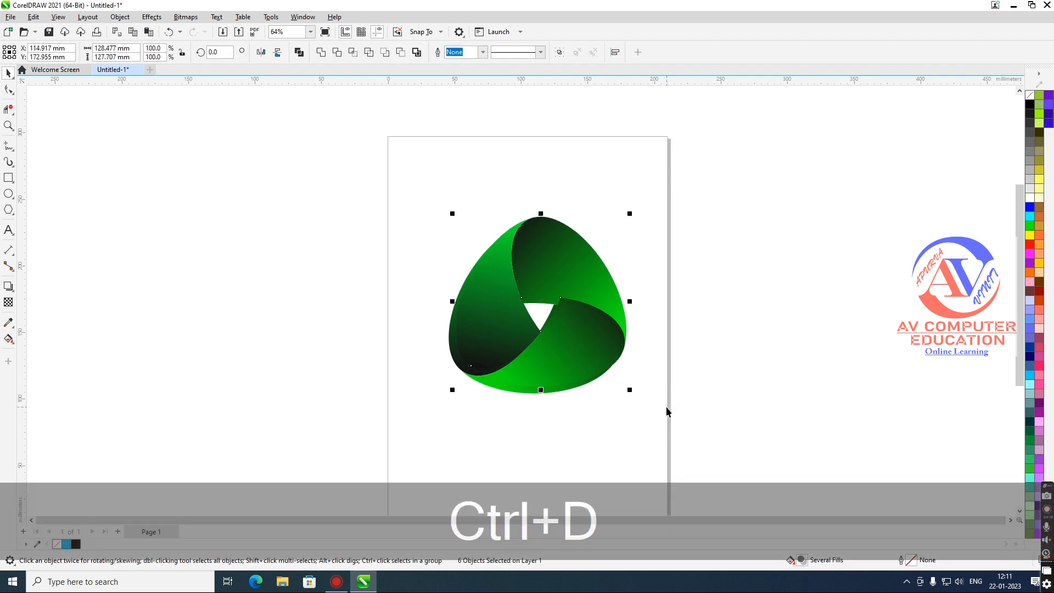
{"action": "left_click_drag", "start_coordinate": [581, 320], "coordinate": [768, 327]}
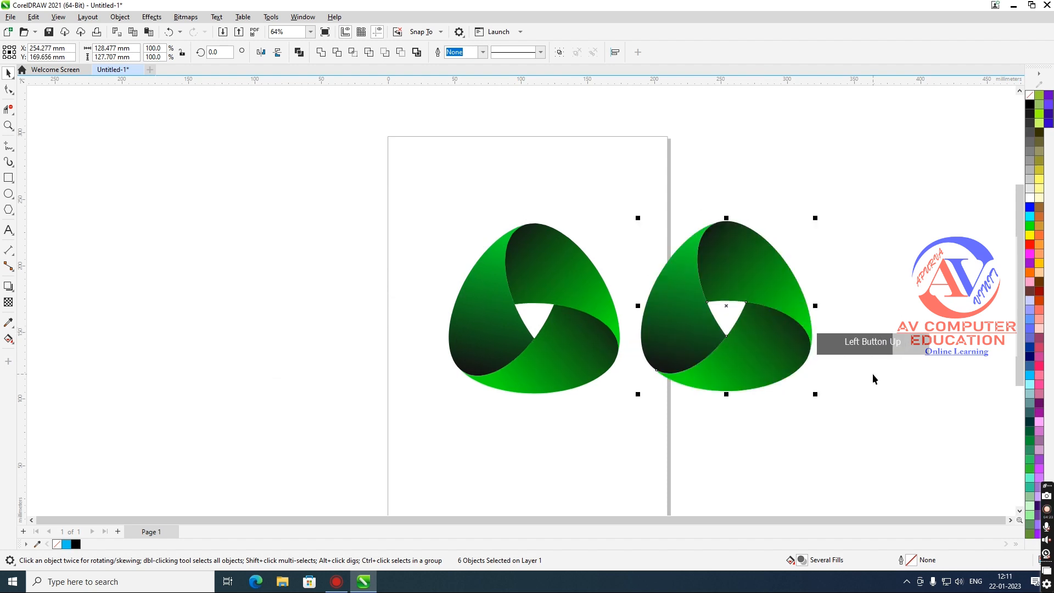
Step: Start a Cobblestone texture on the duplicate logo's upper-right section with roughness 27
{"action": "left_click", "coordinate": [856, 359]}
{"action": "scroll", "coordinate": [854, 358], "scroll_direction": "up", "scroll_amount": 1}
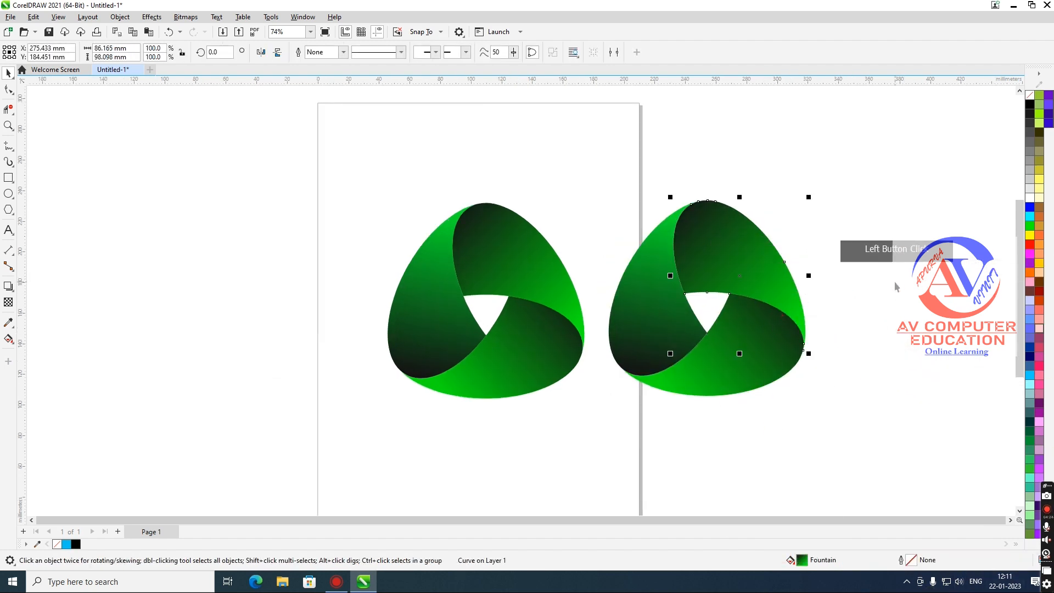
{"action": "scroll", "coordinate": [882, 279], "scroll_direction": "up", "scroll_amount": 1}
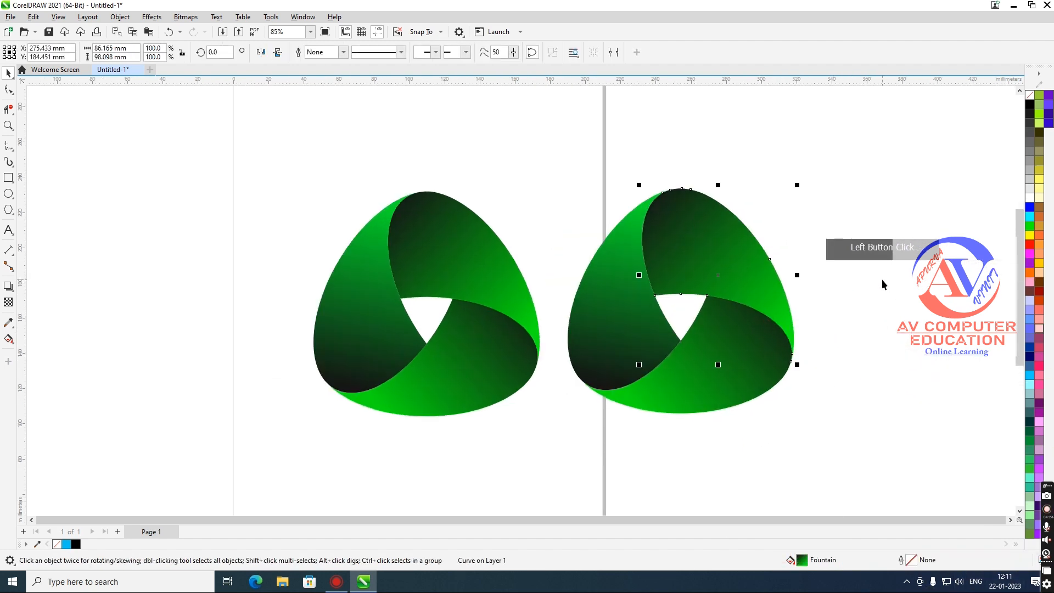
{"action": "left_click", "coordinate": [141, 17]}
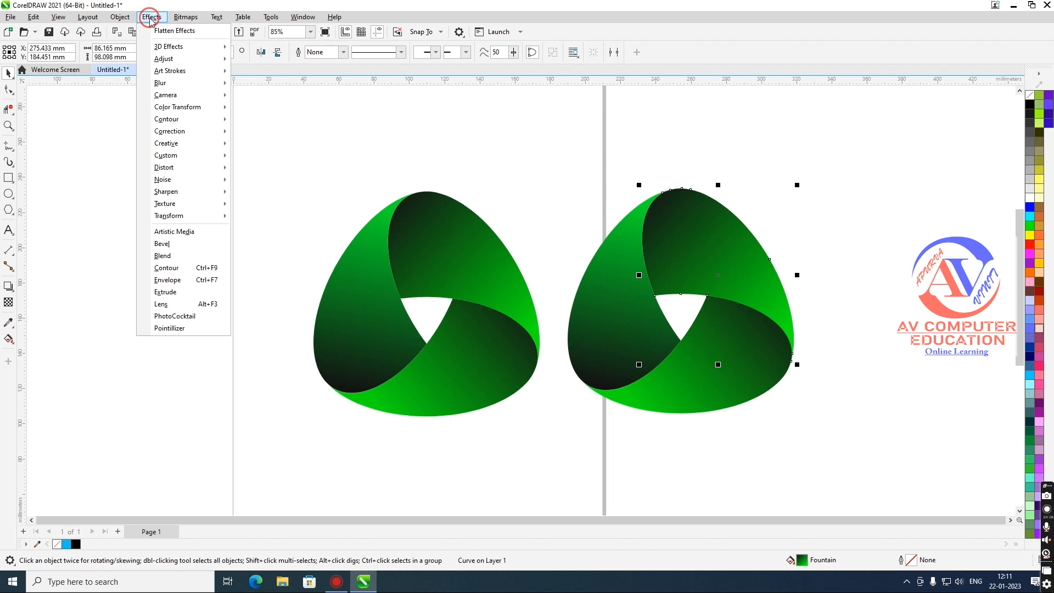
{"action": "left_click", "coordinate": [183, 206]}
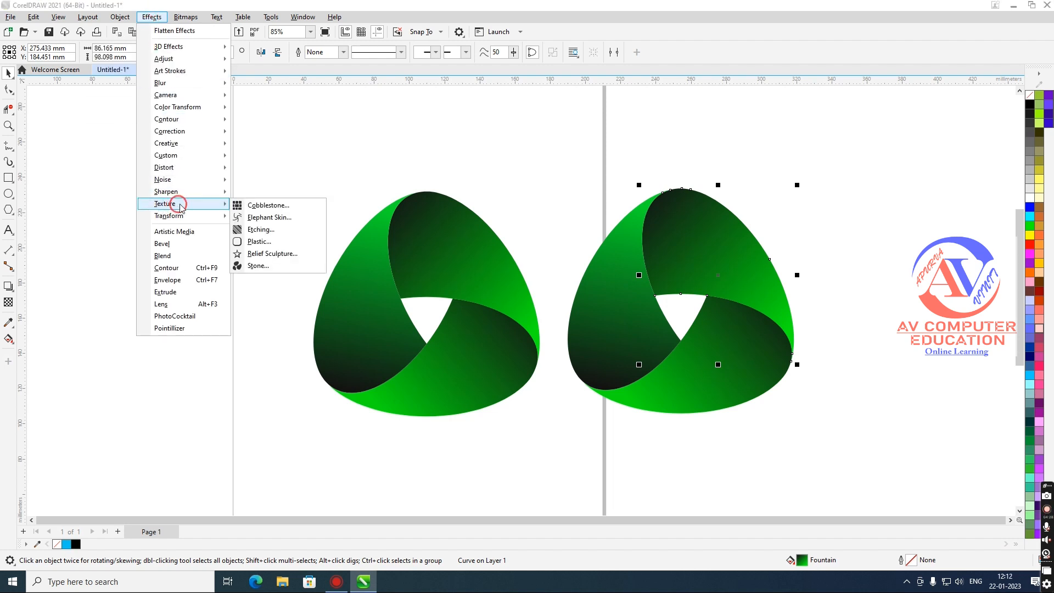
{"action": "left_click", "coordinate": [273, 210]}
{"action": "left_click_drag", "start_coordinate": [508, 222], "coordinate": [289, 181]}
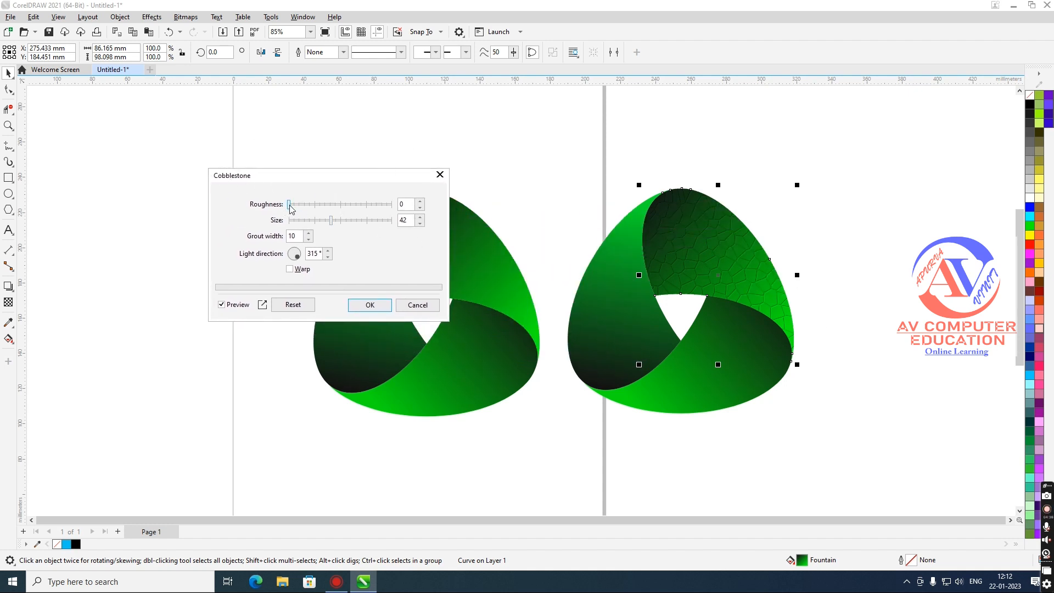
{"action": "left_click_drag", "start_coordinate": [290, 205], "coordinate": [305, 205]}
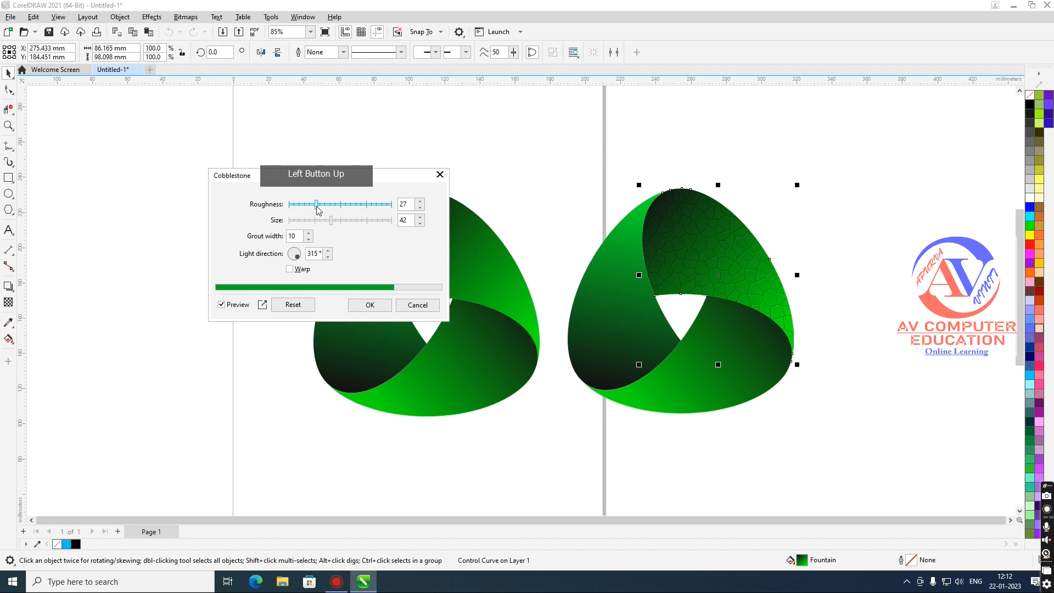
Step: Set the cobblestone size to 61 and apply the texture
{"action": "left_click_drag", "start_coordinate": [331, 222], "coordinate": [357, 224]}
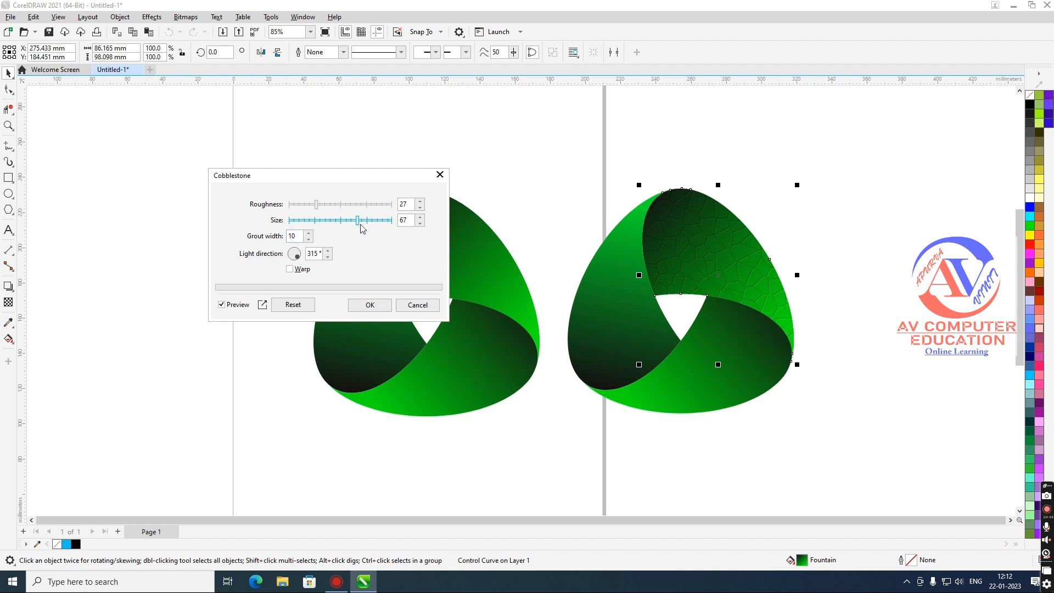
{"action": "left_click_drag", "start_coordinate": [358, 223], "coordinate": [303, 223]}
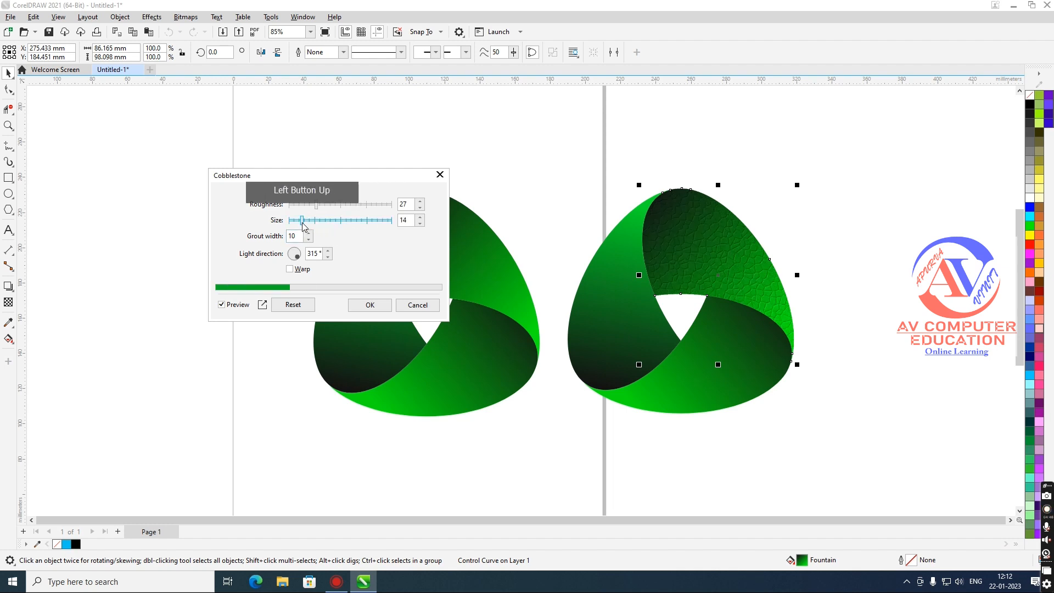
{"action": "left_click_drag", "start_coordinate": [309, 220], "coordinate": [351, 220]}
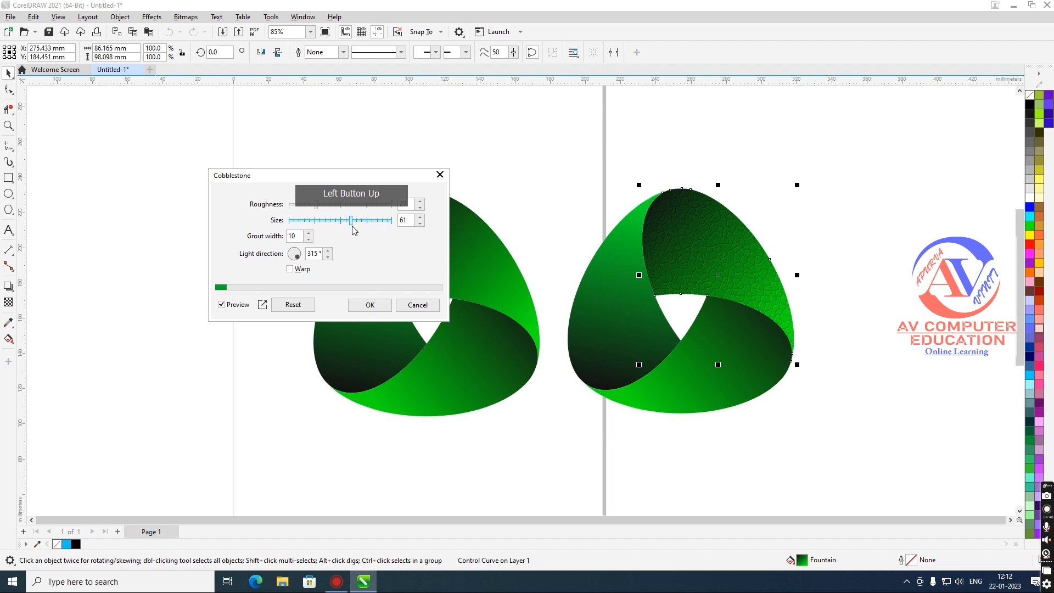
{"action": "left_click", "coordinate": [369, 305]}
Step: Start an Elephant Skin texture on the duplicate logo's bottom section with the age set to 37
{"action": "left_click", "coordinate": [763, 387]}
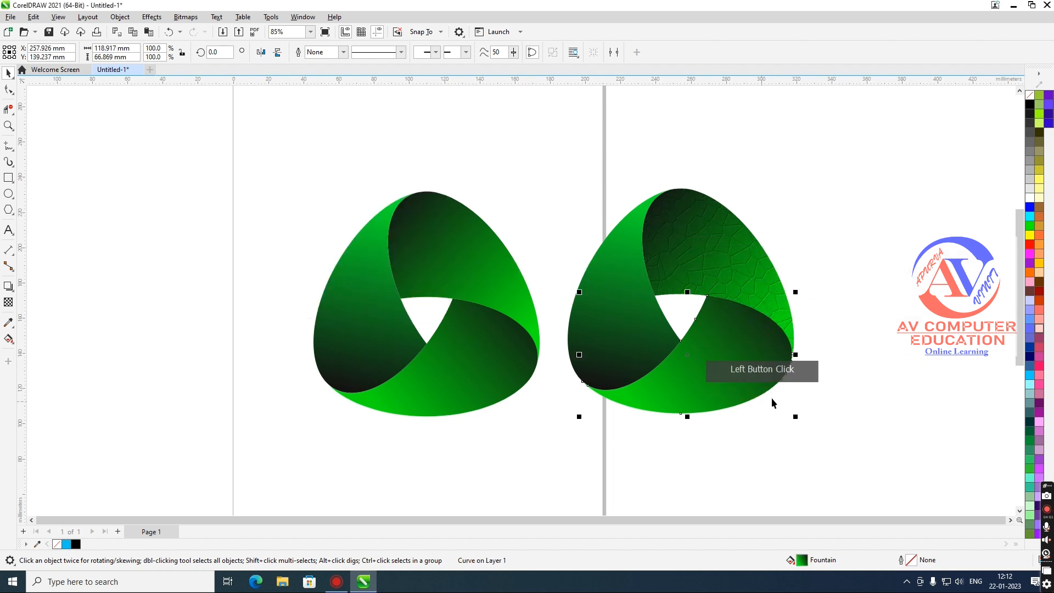
{"action": "left_click", "coordinate": [152, 17]}
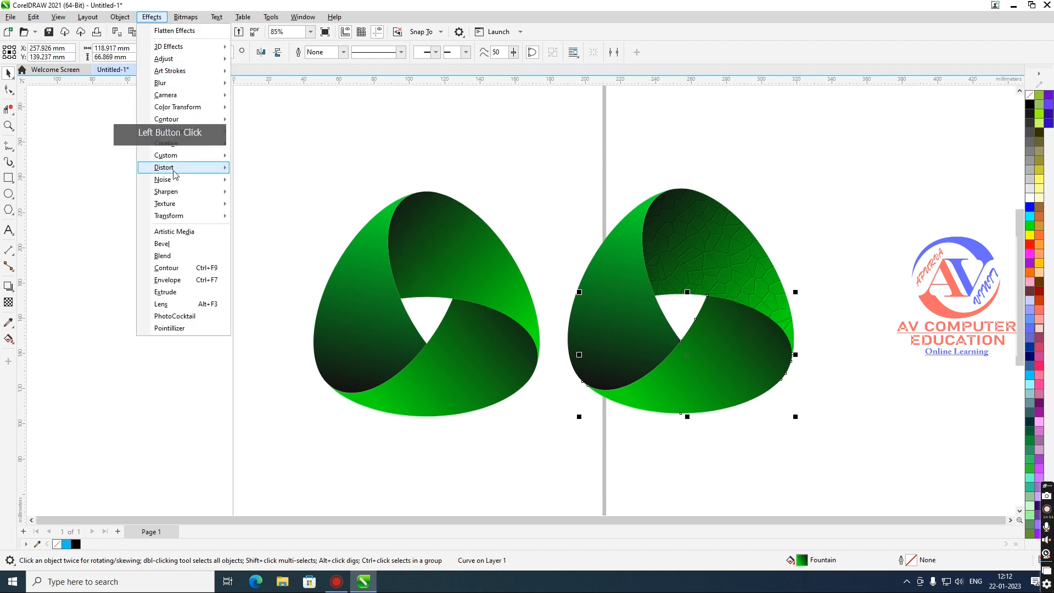
{"action": "mouse_move", "coordinate": [187, 204]}
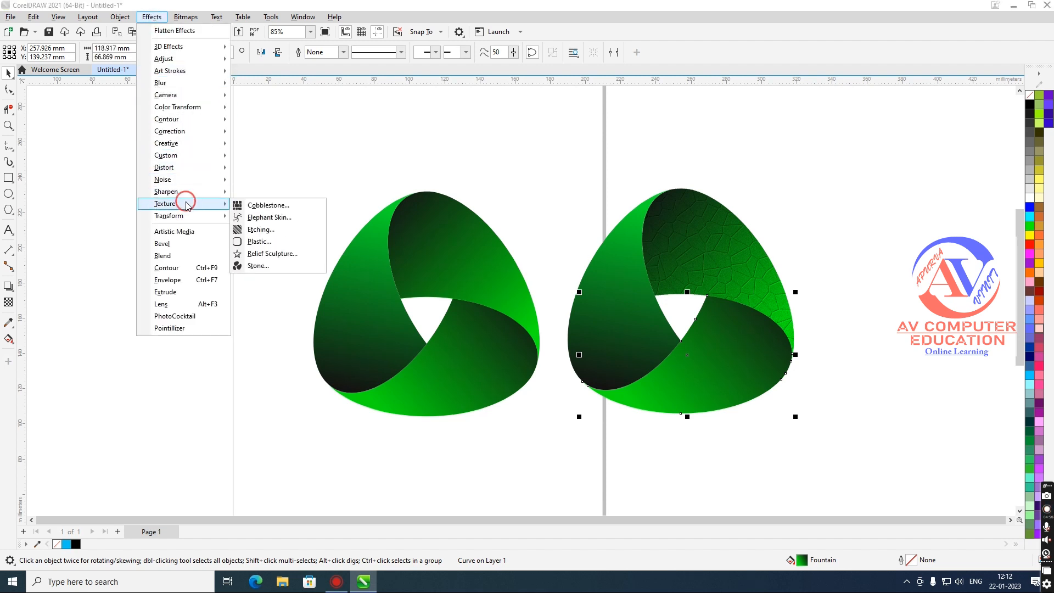
{"action": "left_click", "coordinate": [270, 218]}
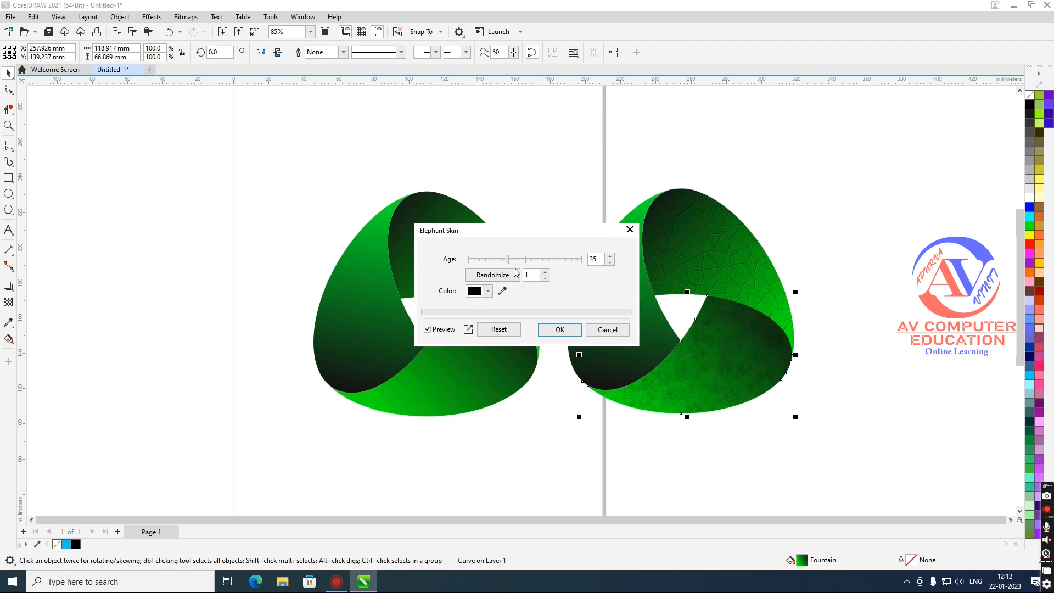
{"action": "left_click_drag", "start_coordinate": [516, 265], "coordinate": [525, 266]}
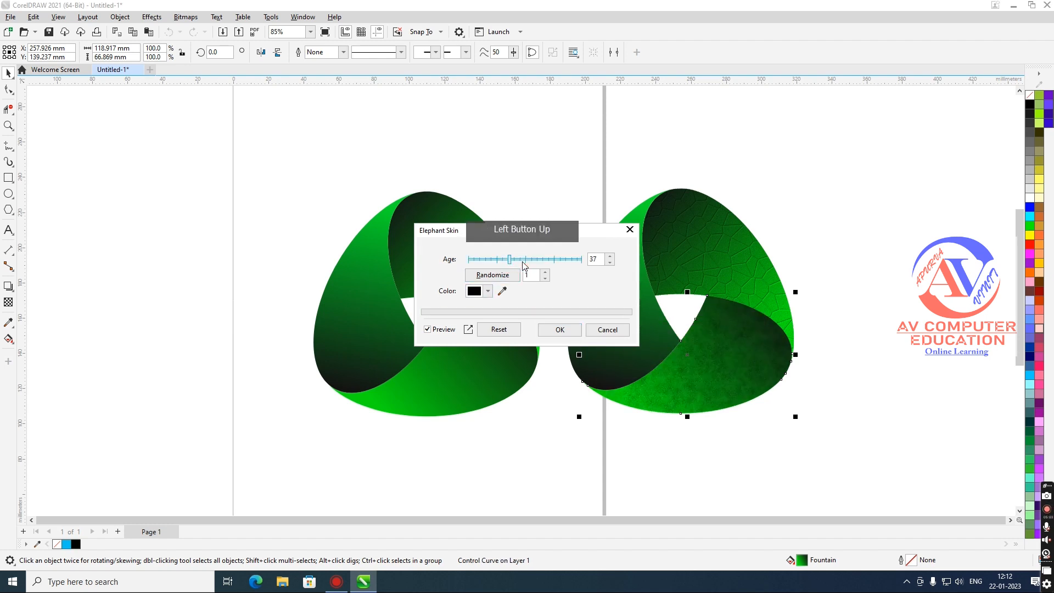
Step: Set the Elephant Skin texture colour to bright green #28F703
{"action": "left_click", "coordinate": [488, 291]}
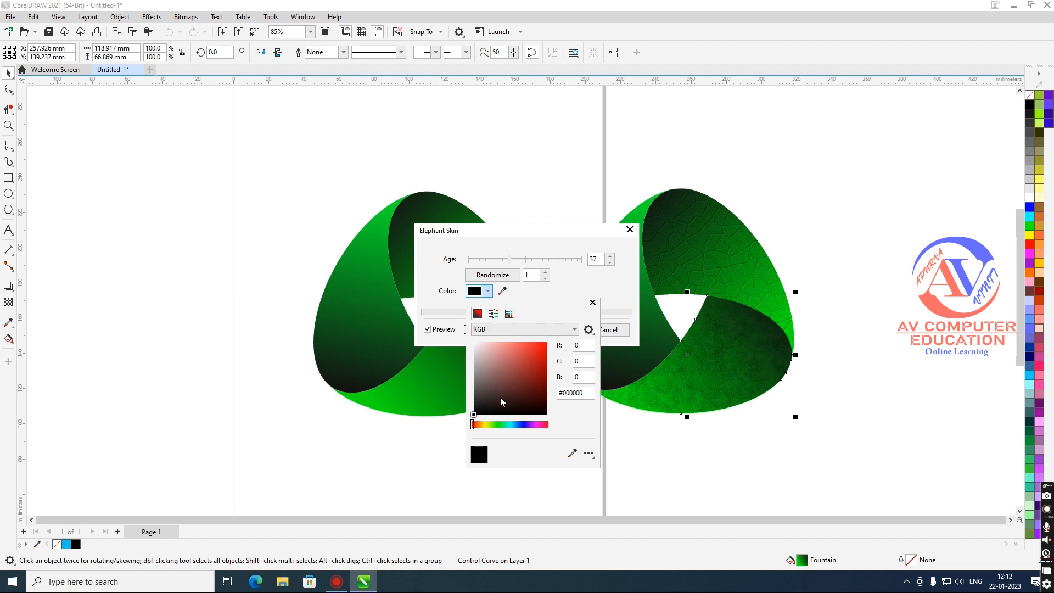
{"action": "left_click", "coordinate": [496, 425]}
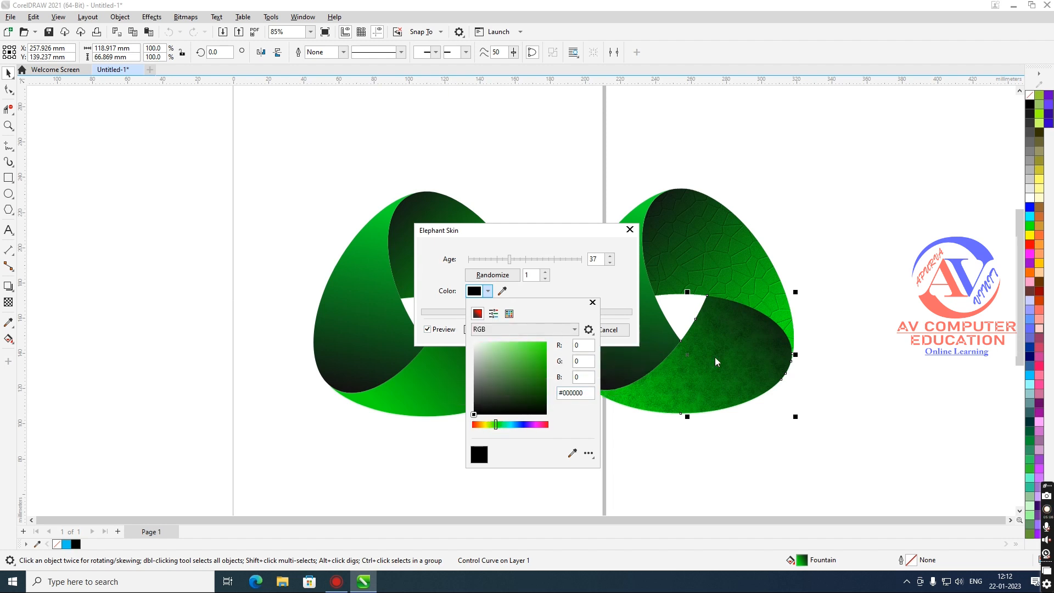
{"action": "left_click_drag", "start_coordinate": [533, 367], "coordinate": [546, 345]}
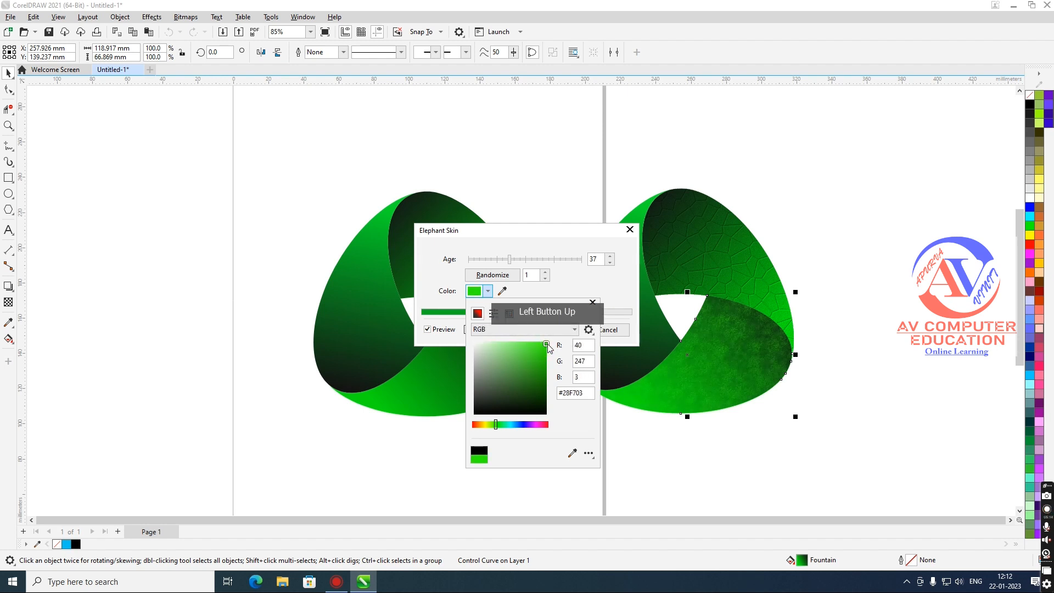
{"action": "left_click", "coordinate": [542, 286]}
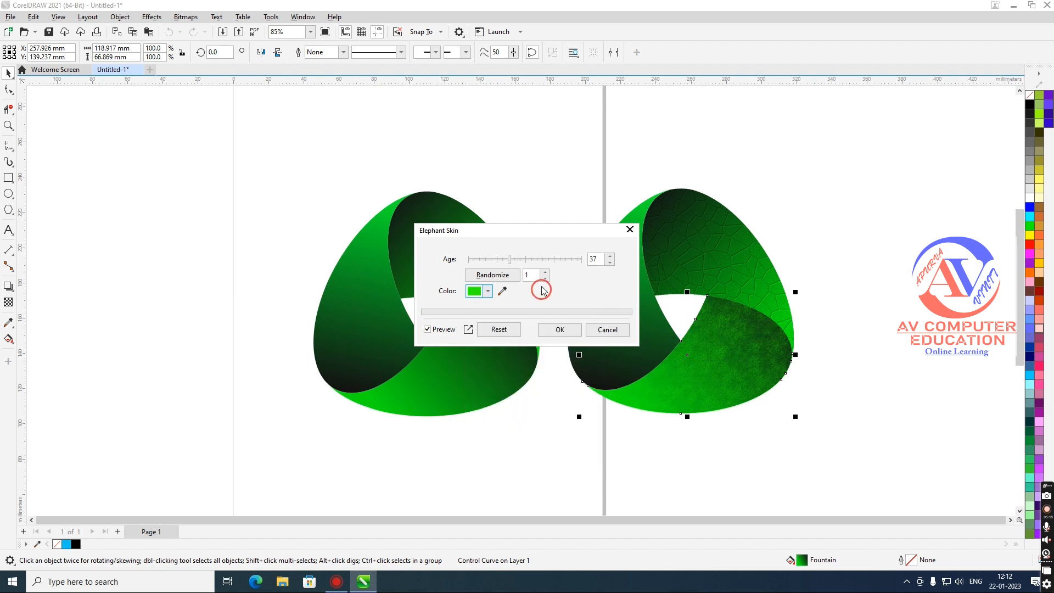
Step: Set the Elephant Skin randomize value to 2, apply the texture and deselect the section
{"action": "left_click", "coordinate": [546, 272]}
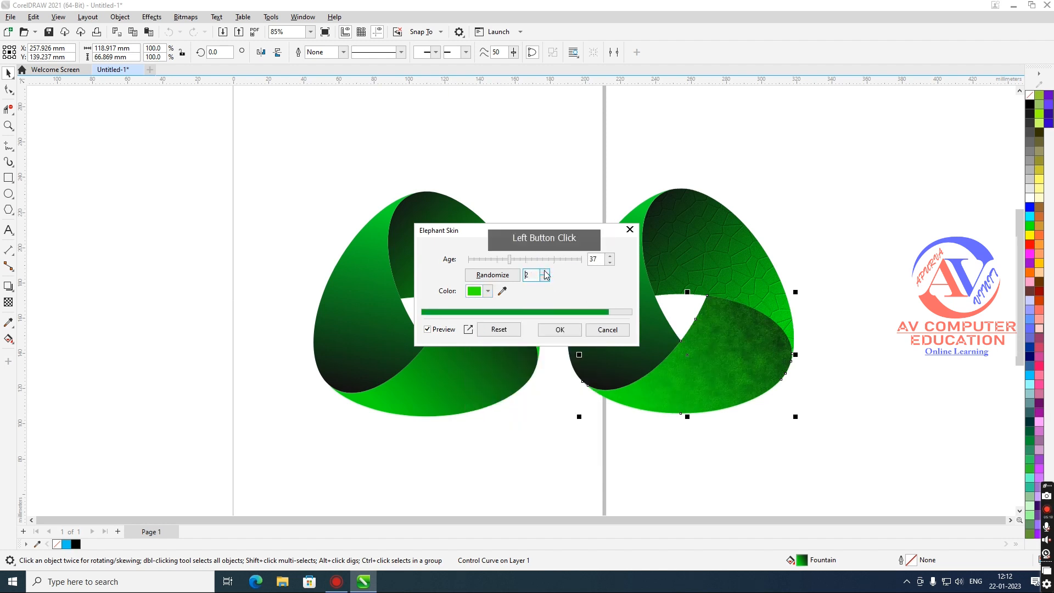
{"action": "left_click", "coordinate": [560, 330]}
{"action": "scroll", "coordinate": [683, 348], "scroll_direction": "up", "scroll_amount": 1}
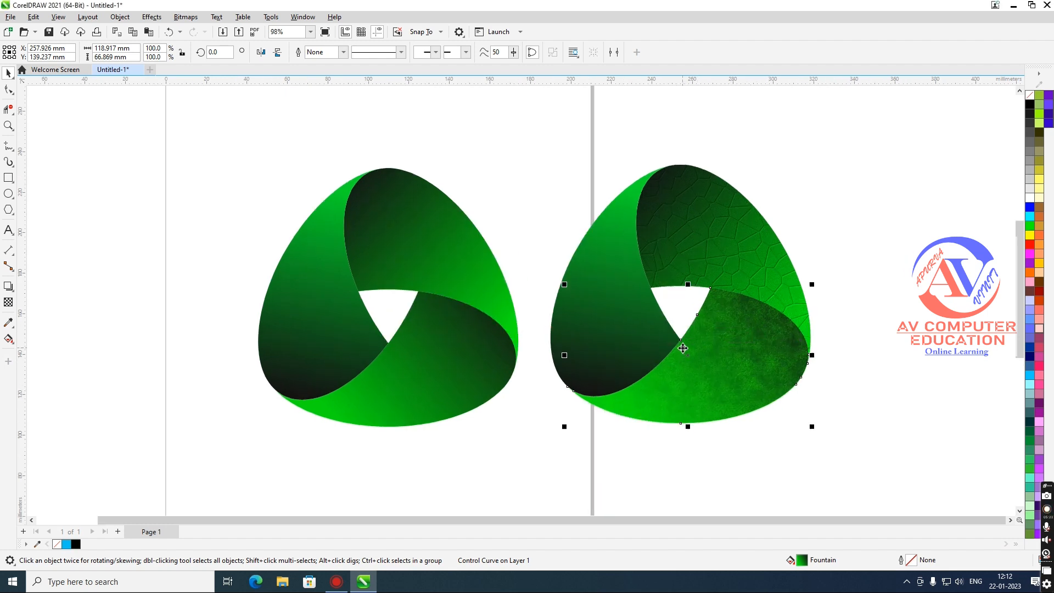
{"action": "scroll", "coordinate": [773, 337], "scroll_direction": "up", "scroll_amount": 2}
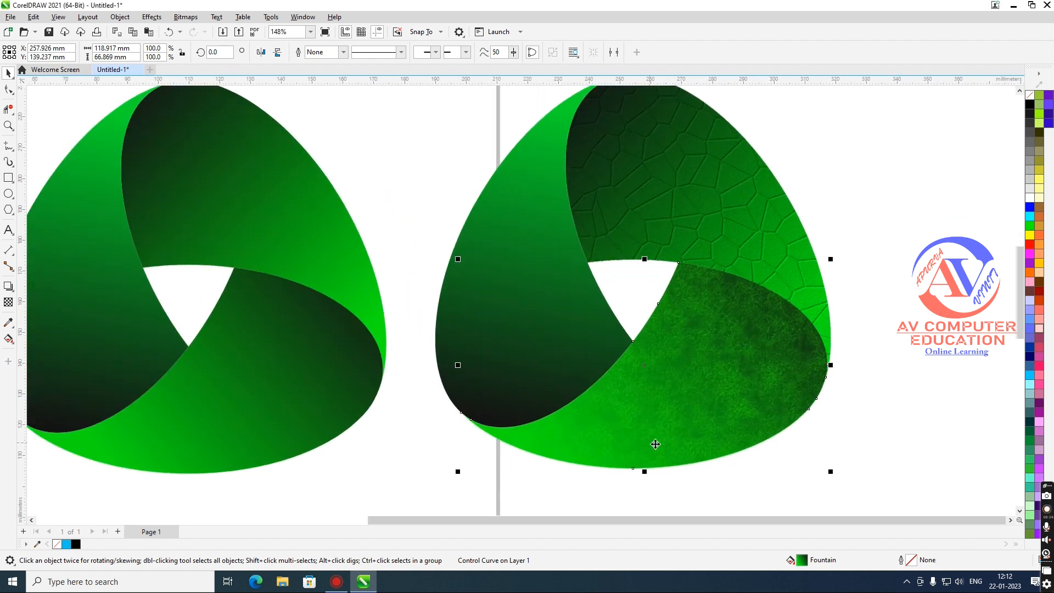
{"action": "left_click", "coordinate": [856, 413]}
{"action": "scroll", "coordinate": [791, 379], "scroll_direction": "down", "scroll_amount": 2}
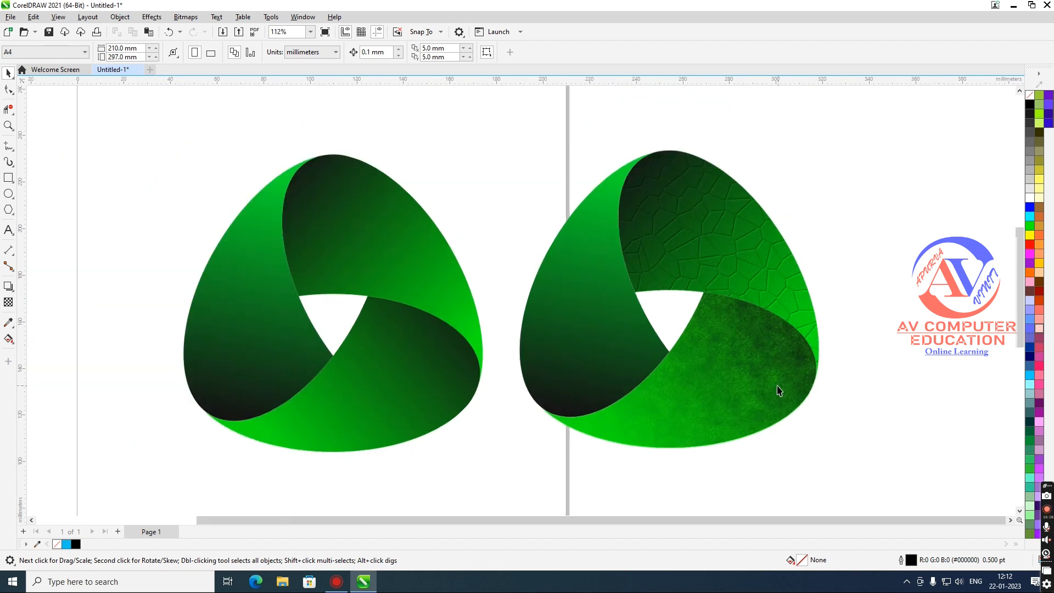
Step: Apply a Stone texture to the duplicate logo's left section using the Sandstone preset with roughness 42
{"action": "left_click", "coordinate": [607, 350]}
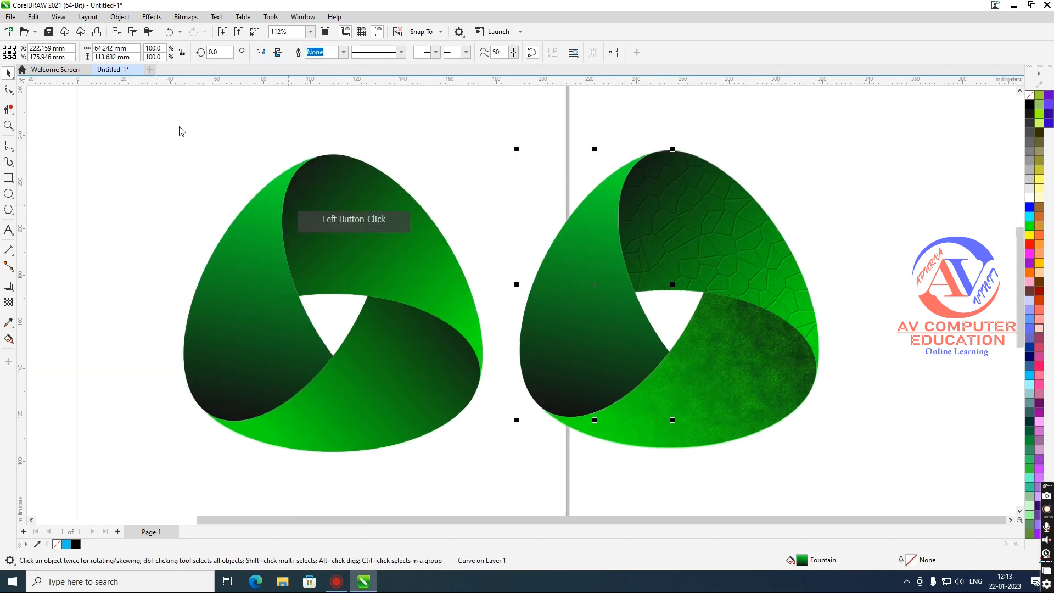
{"action": "left_click", "coordinate": [153, 16]}
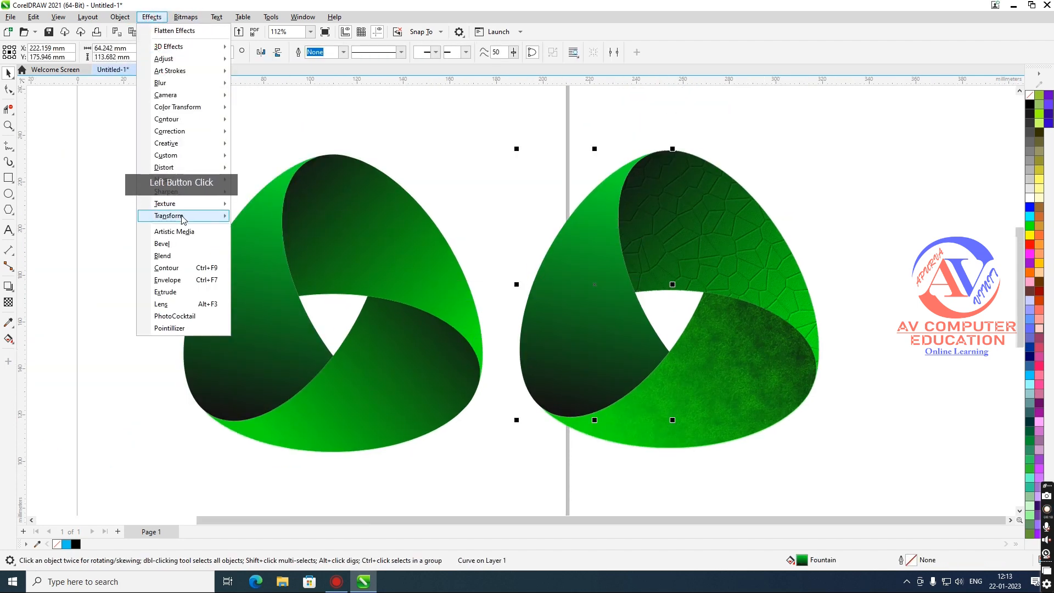
{"action": "left_click", "coordinate": [187, 204]}
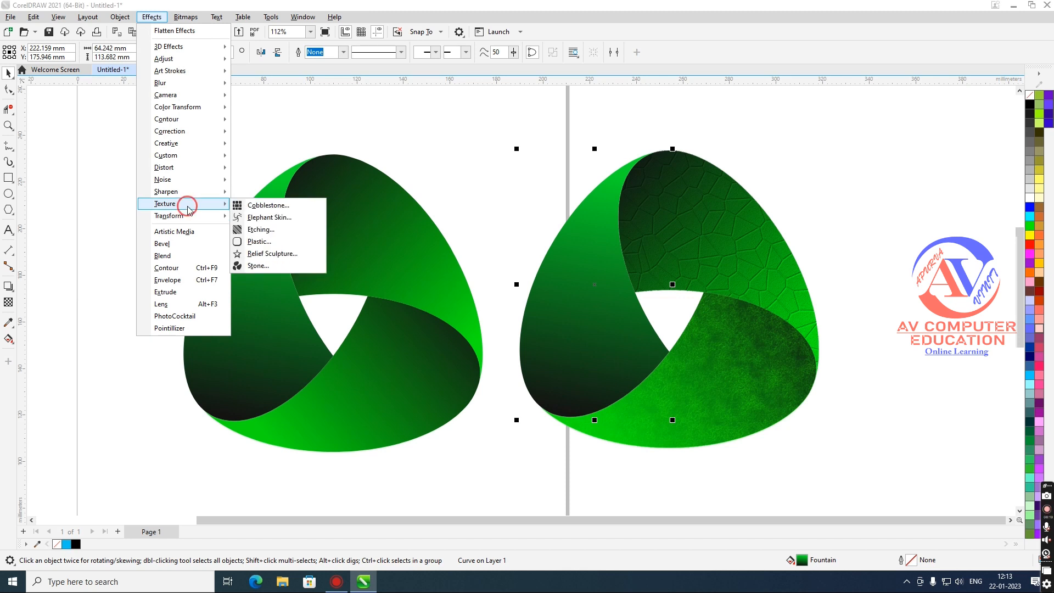
{"action": "left_click", "coordinate": [279, 268]}
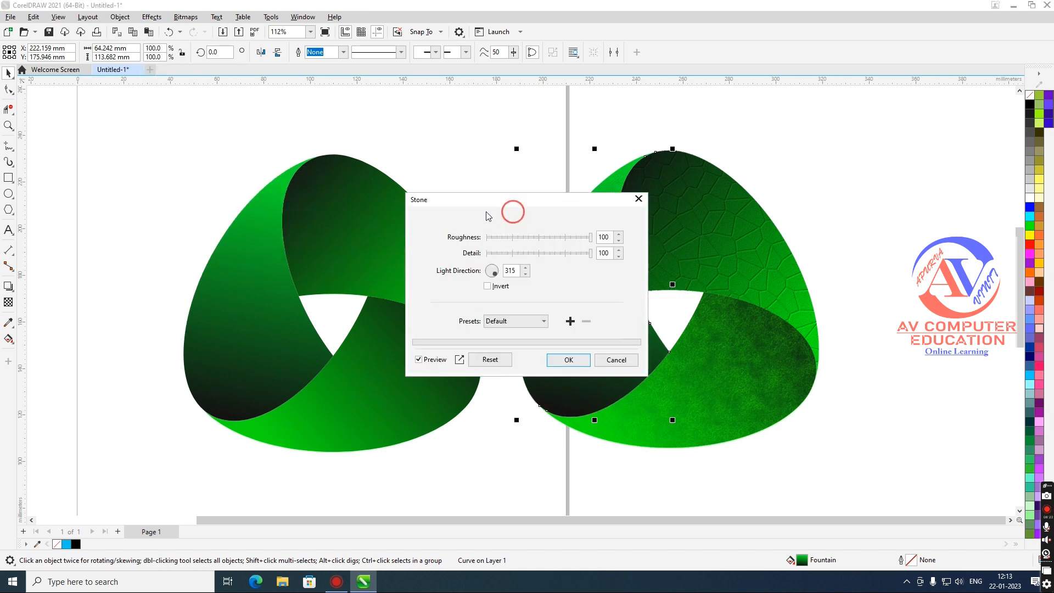
{"action": "left_click_drag", "start_coordinate": [494, 201], "coordinate": [319, 202]}
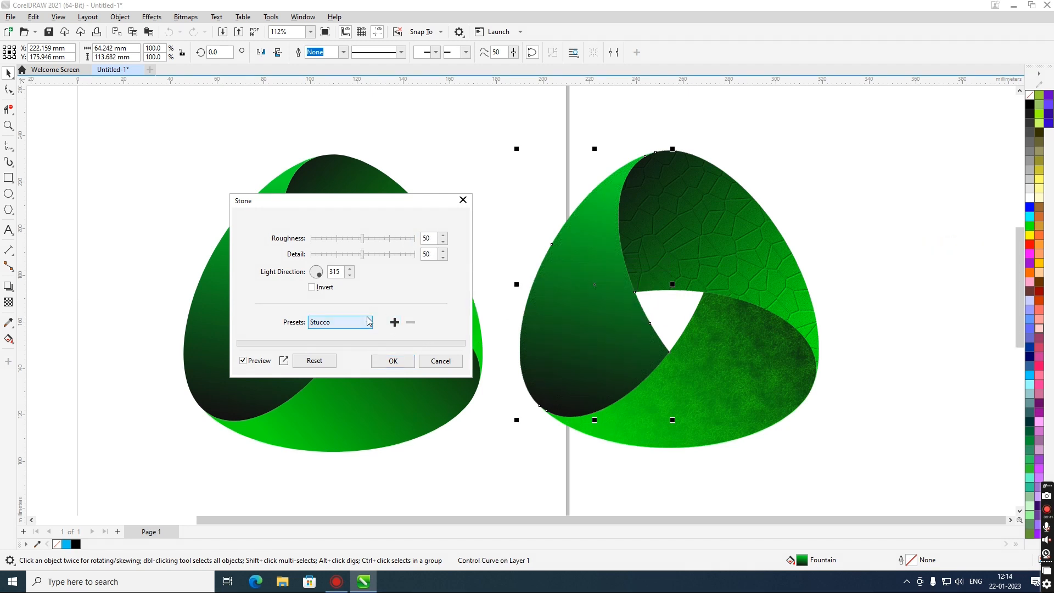
{"action": "left_click", "coordinate": [368, 321]}
{"action": "left_click", "coordinate": [333, 379]}
{"action": "left_click_drag", "start_coordinate": [342, 239], "coordinate": [353, 238]}
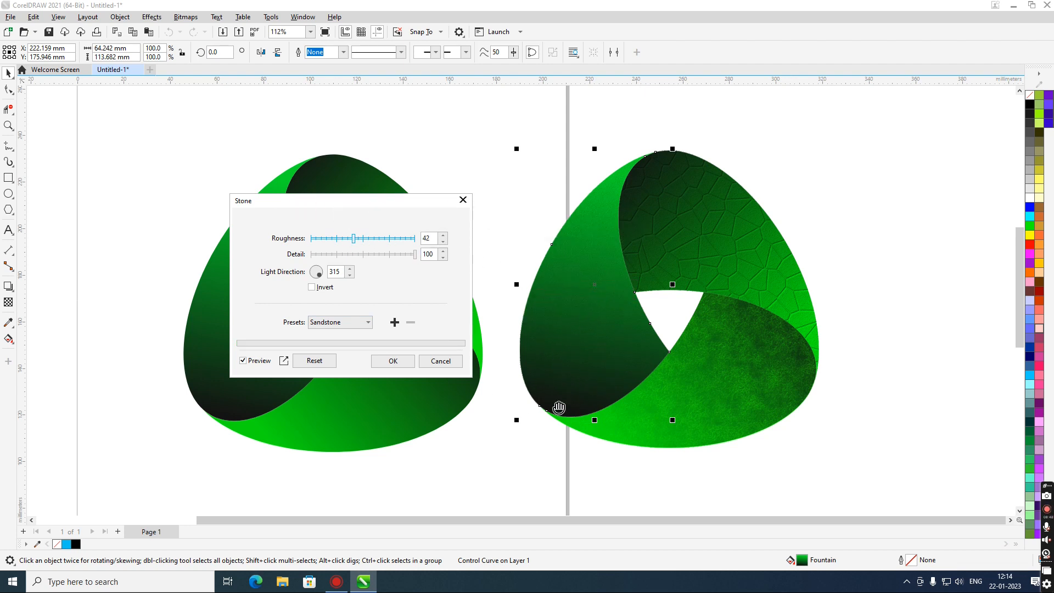
{"action": "left_click", "coordinate": [393, 360]}
{"action": "left_click", "coordinate": [665, 282]}
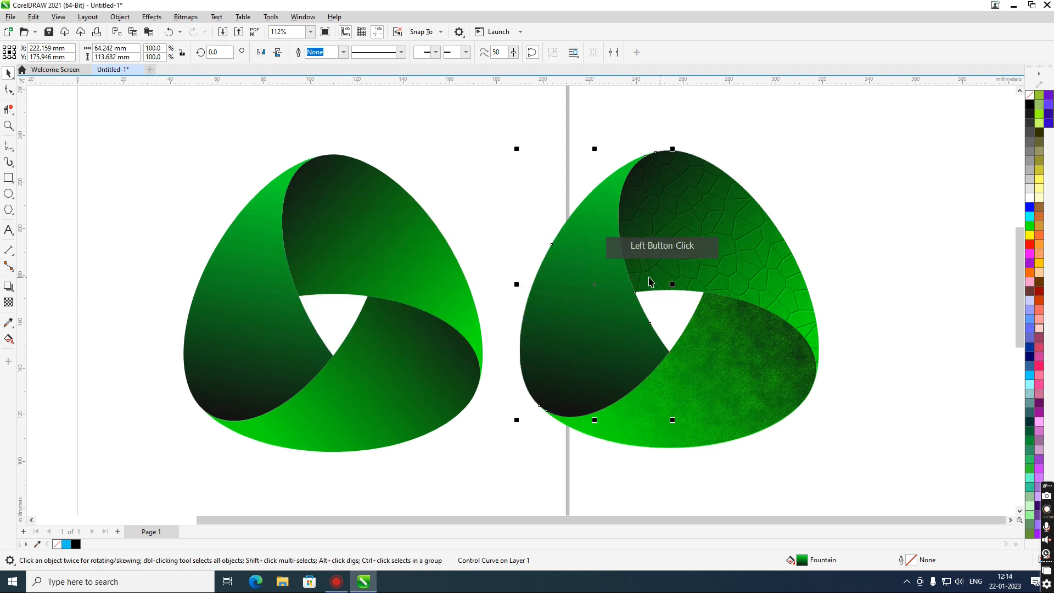
Step: Deselect everything and change the A4 page orientation to landscape, 297 × 210 mm
{"action": "scroll", "coordinate": [577, 287], "scroll_direction": "down", "scroll_amount": 3}
{"action": "scroll", "coordinate": [587, 278], "scroll_direction": "down", "scroll_amount": 1}
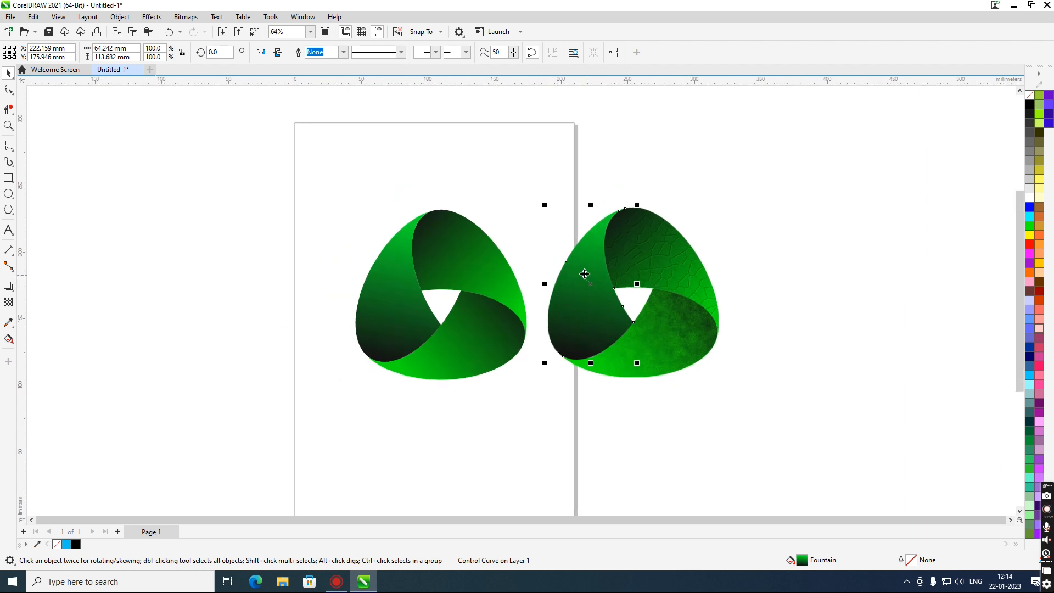
{"action": "left_click", "coordinate": [150, 161]}
{"action": "left_click", "coordinate": [211, 52]}
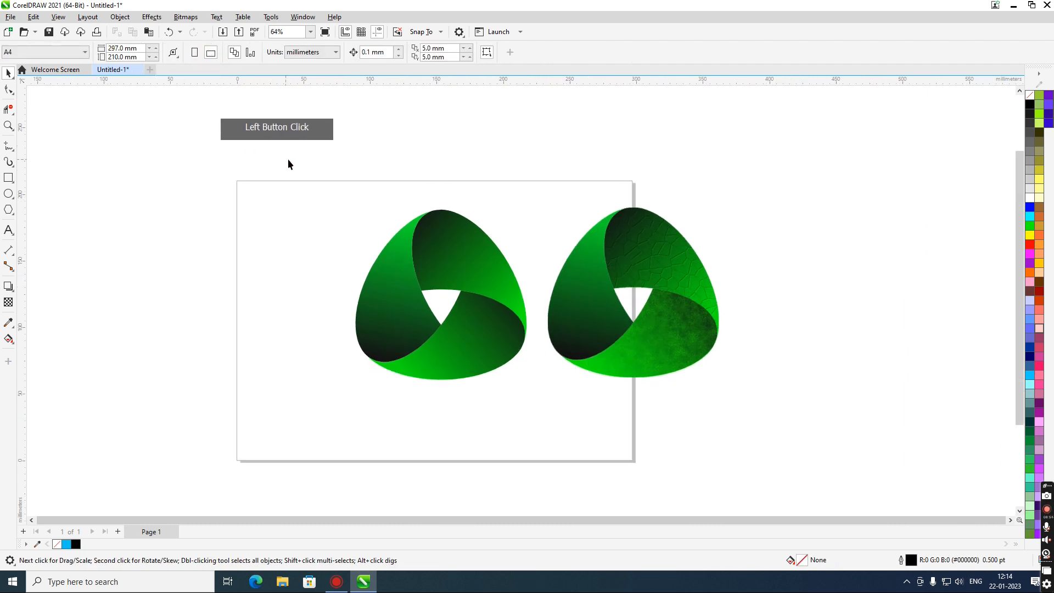
Step: Move both logos together onto the page, centring them at about X 147 mm, Y 108 mm, and deselect them
{"action": "left_click_drag", "start_coordinate": [415, 282], "coordinate": [788, 426]}
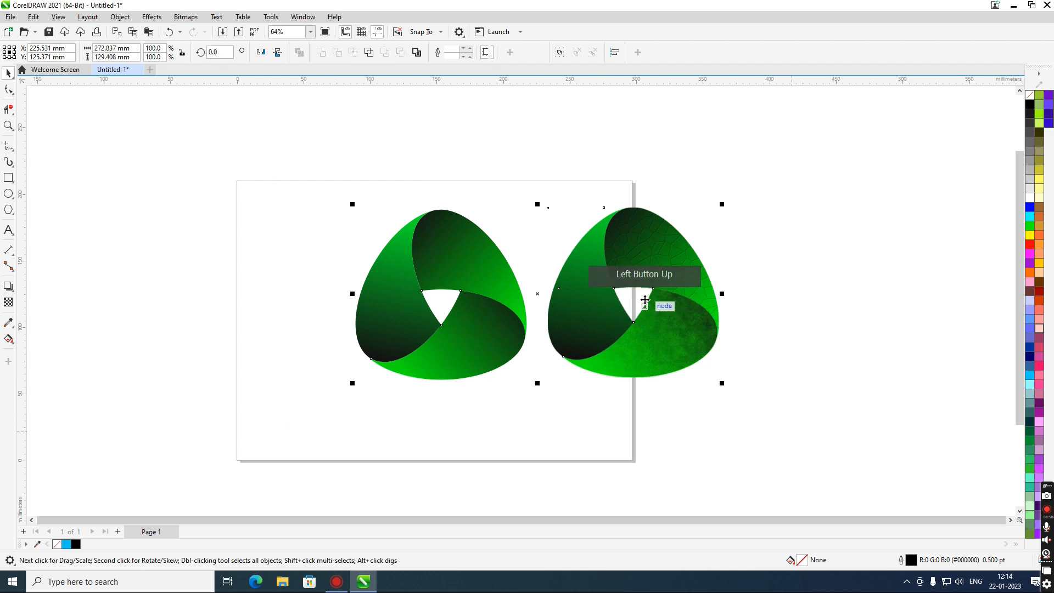
{"action": "left_click_drag", "start_coordinate": [640, 298], "coordinate": [539, 321]}
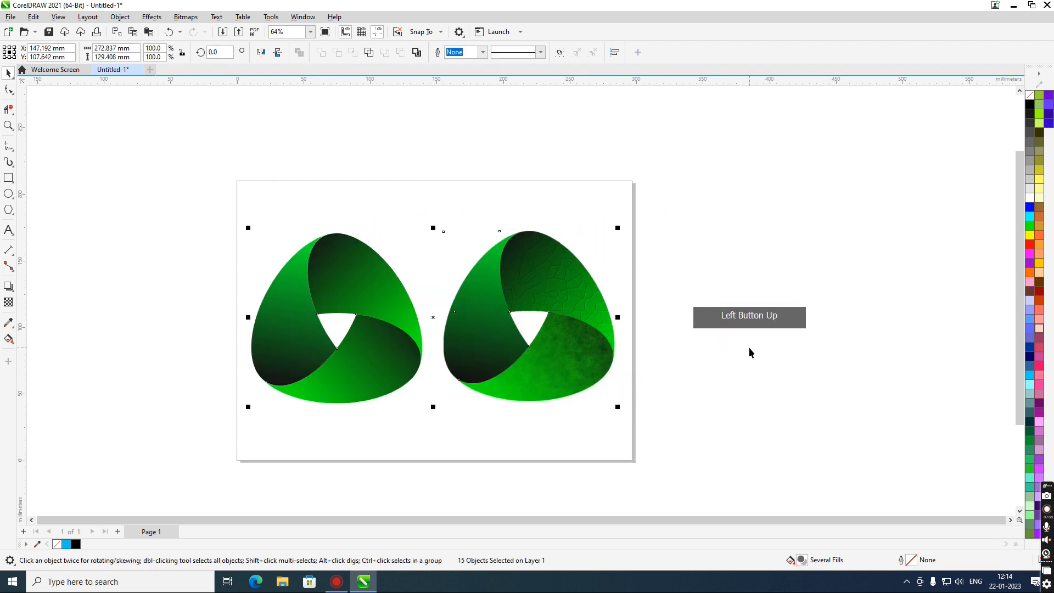
{"action": "left_click", "coordinate": [749, 346]}
Step: Fit both logos in the view and examine them in the full-screen preview
{"action": "scroll", "coordinate": [266, 468], "scroll_direction": "up", "scroll_amount": 1}
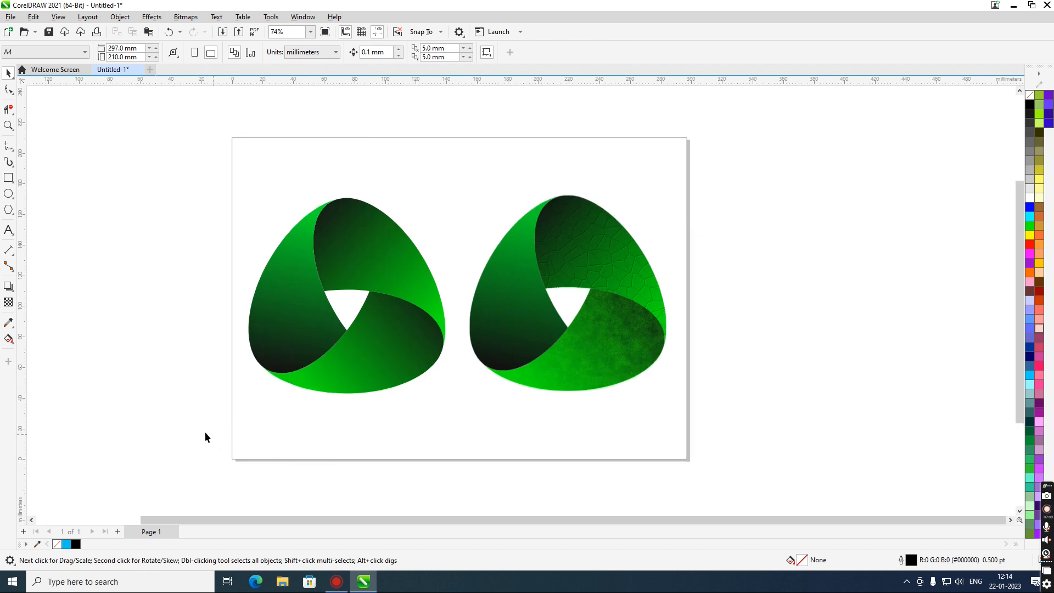
{"action": "key", "text": "F4"}
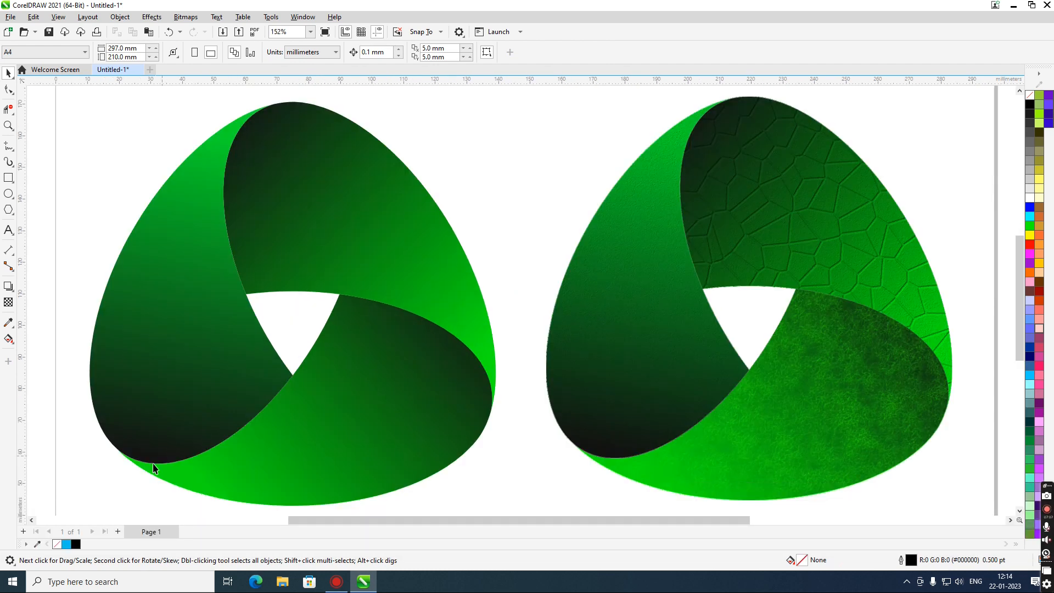
{"action": "key", "text": "F9"}
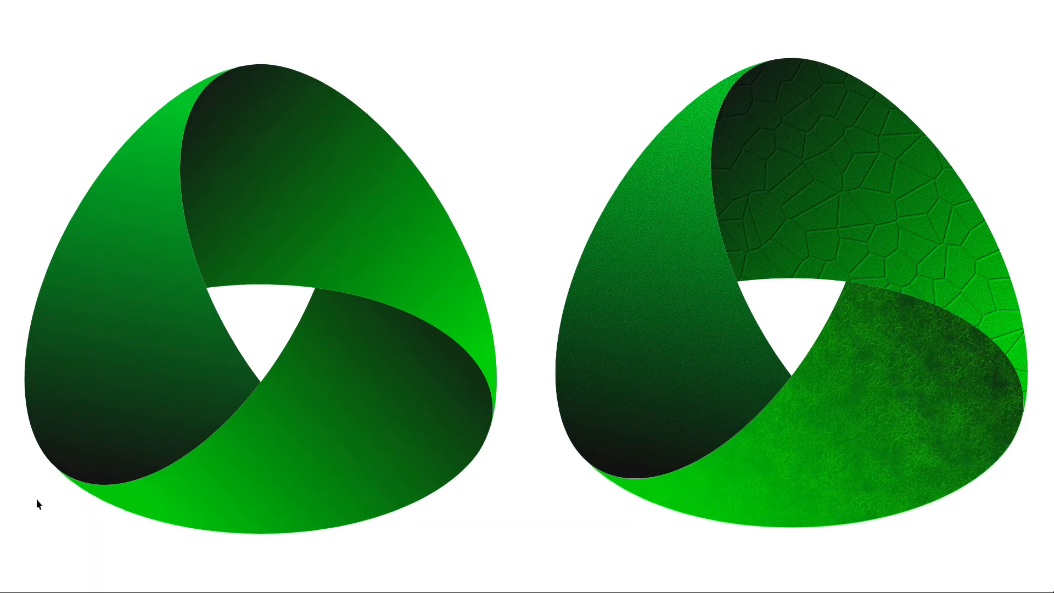